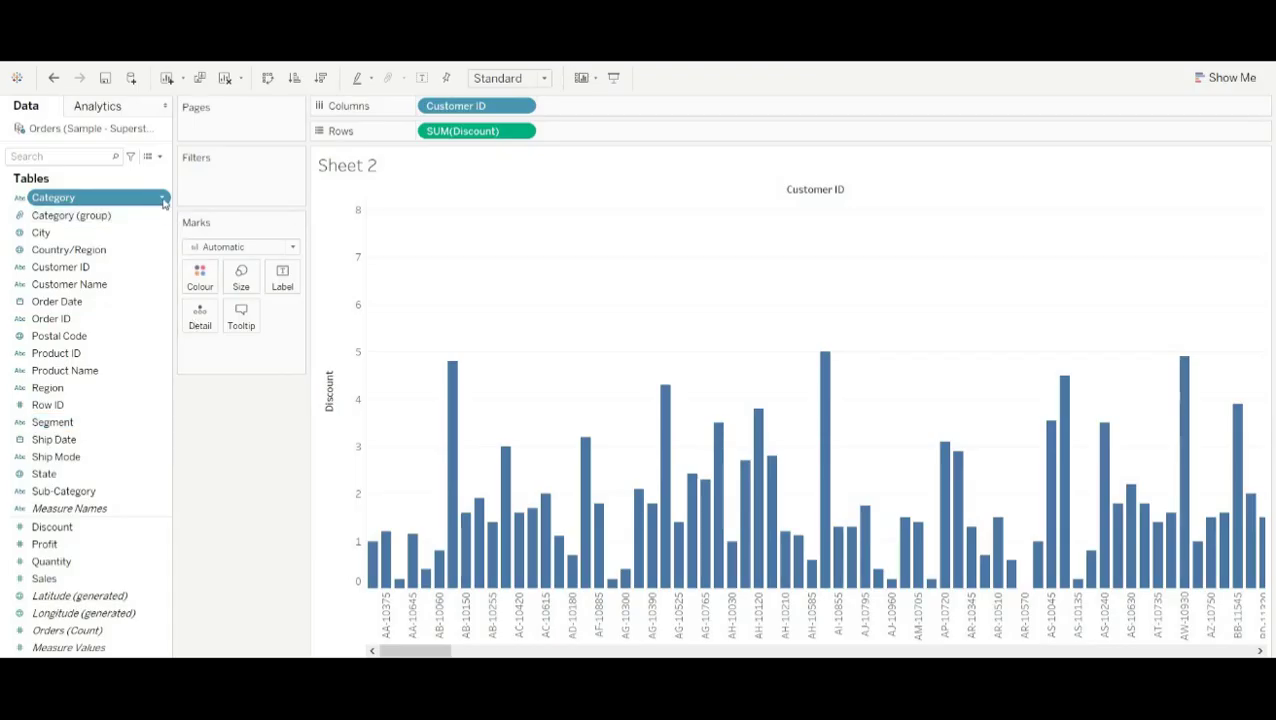
# - Create a group field from the Category dimension, leaving its members ungrouped and keeping the suggested name
pyautogui.click(164, 200)
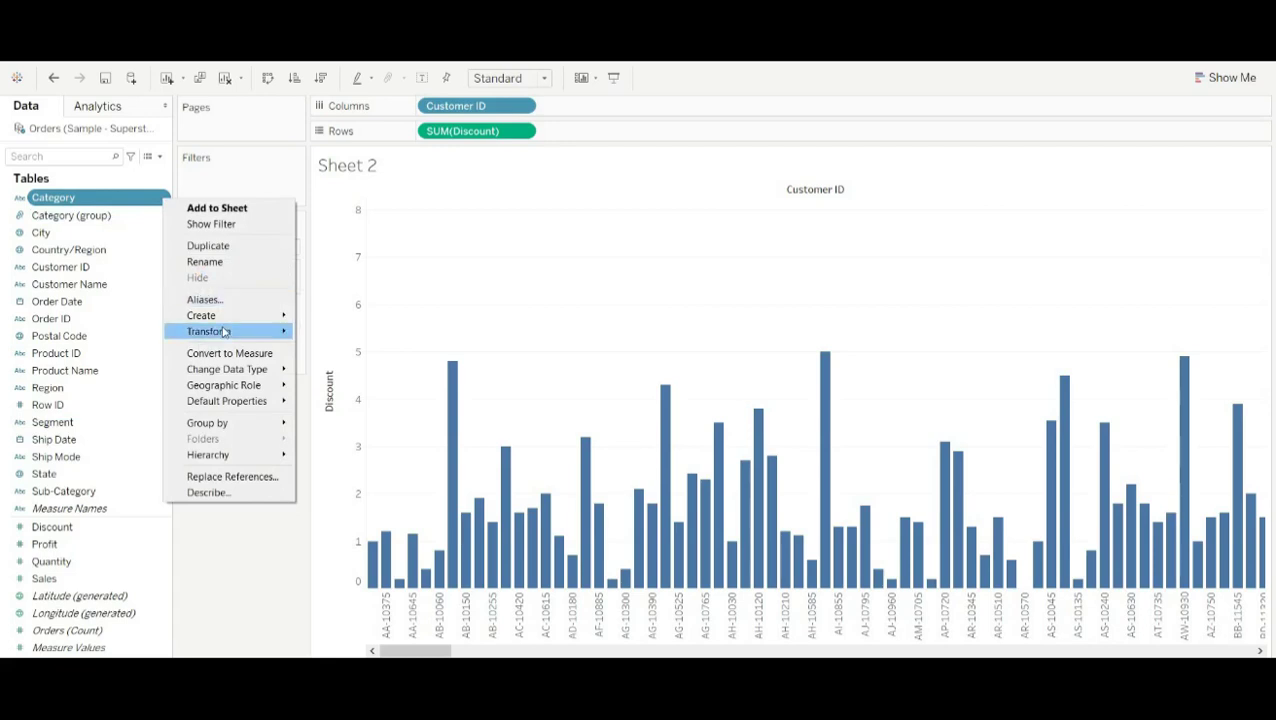
pyautogui.moveTo(222, 318)
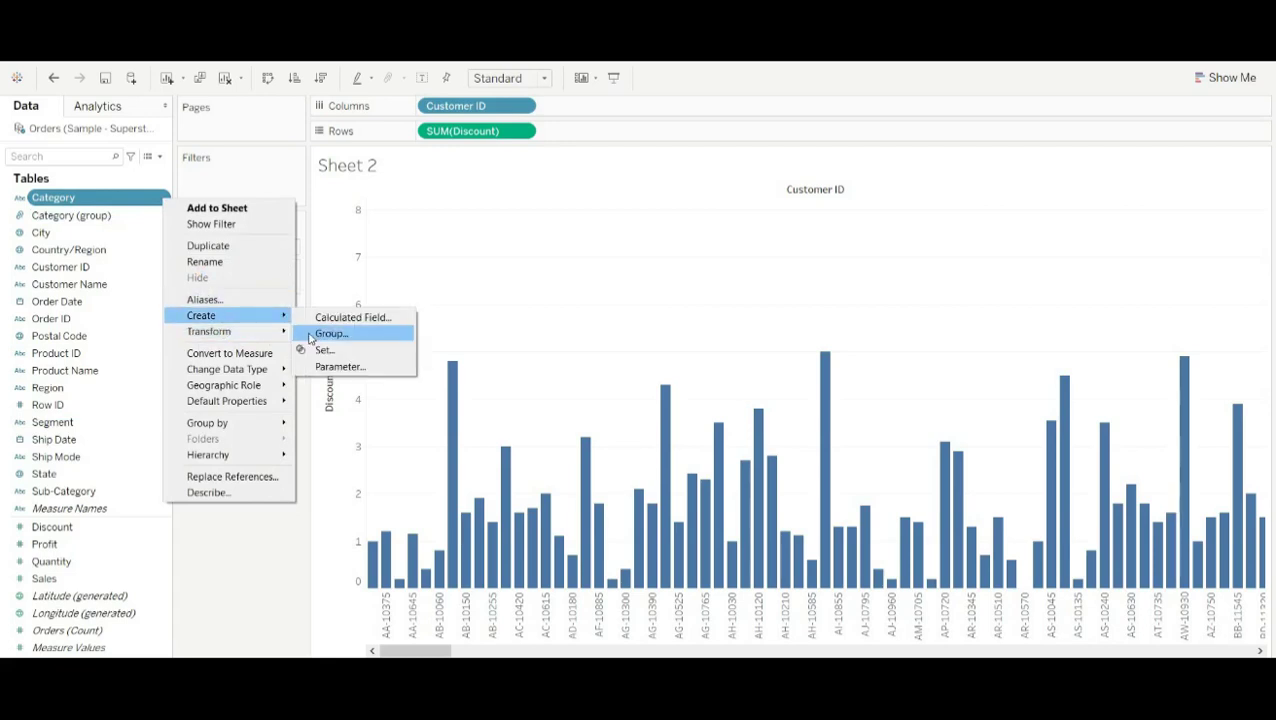
pyautogui.click(330, 334)
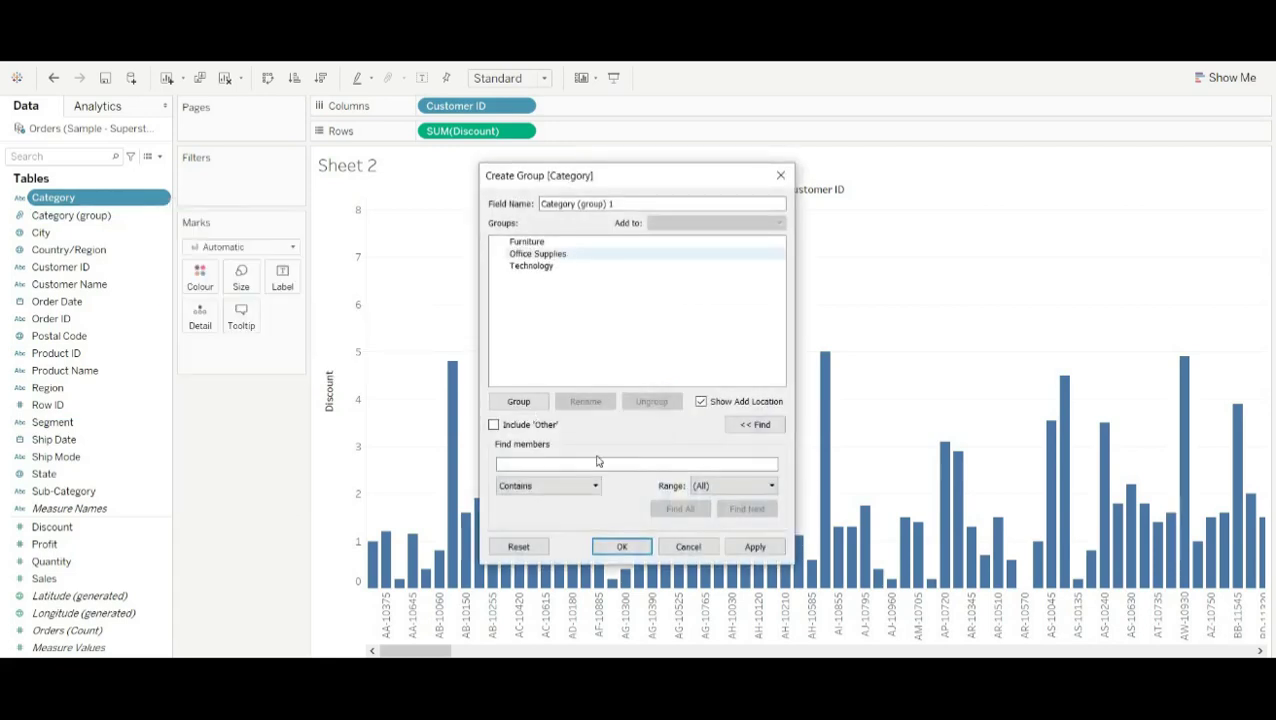
pyautogui.click(621, 547)
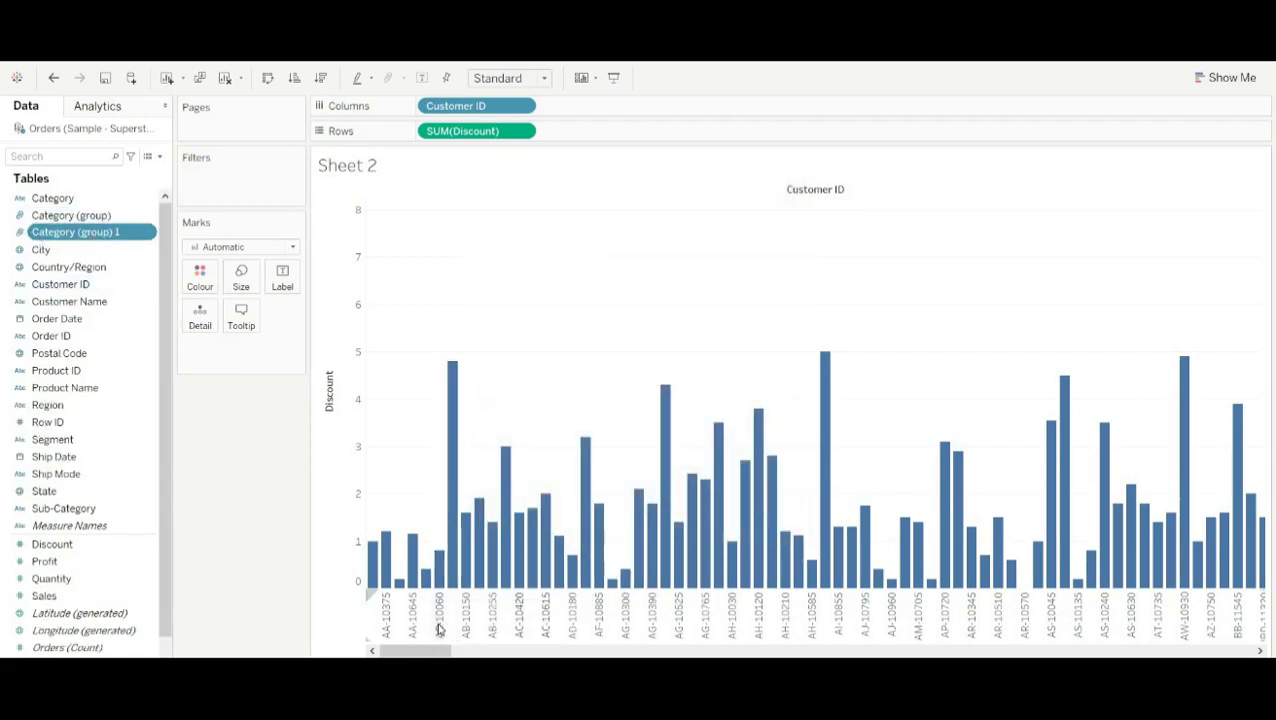
# - Group the third and fourth labelled customer IDs through their axis headers, and undo the grouping
pyautogui.click(439, 628)
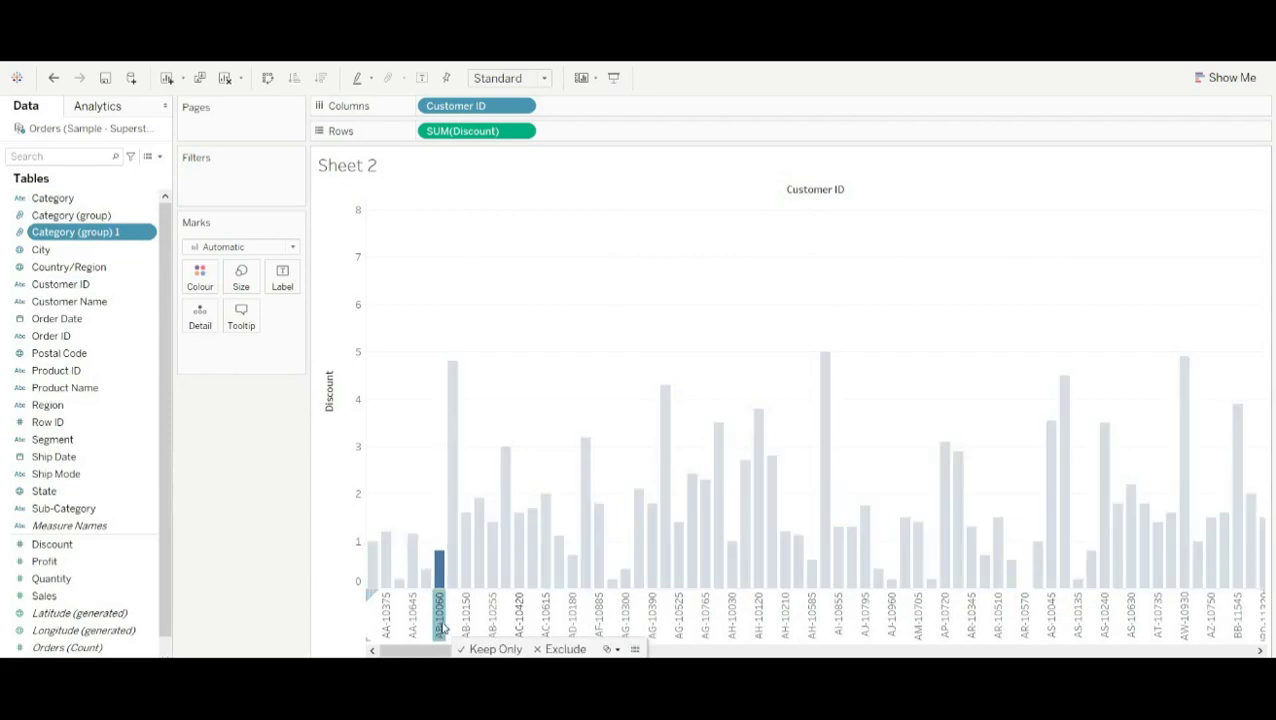
pyautogui.keyDown('ctrl'); pyautogui.click(466, 622); pyautogui.keyUp('ctrl')
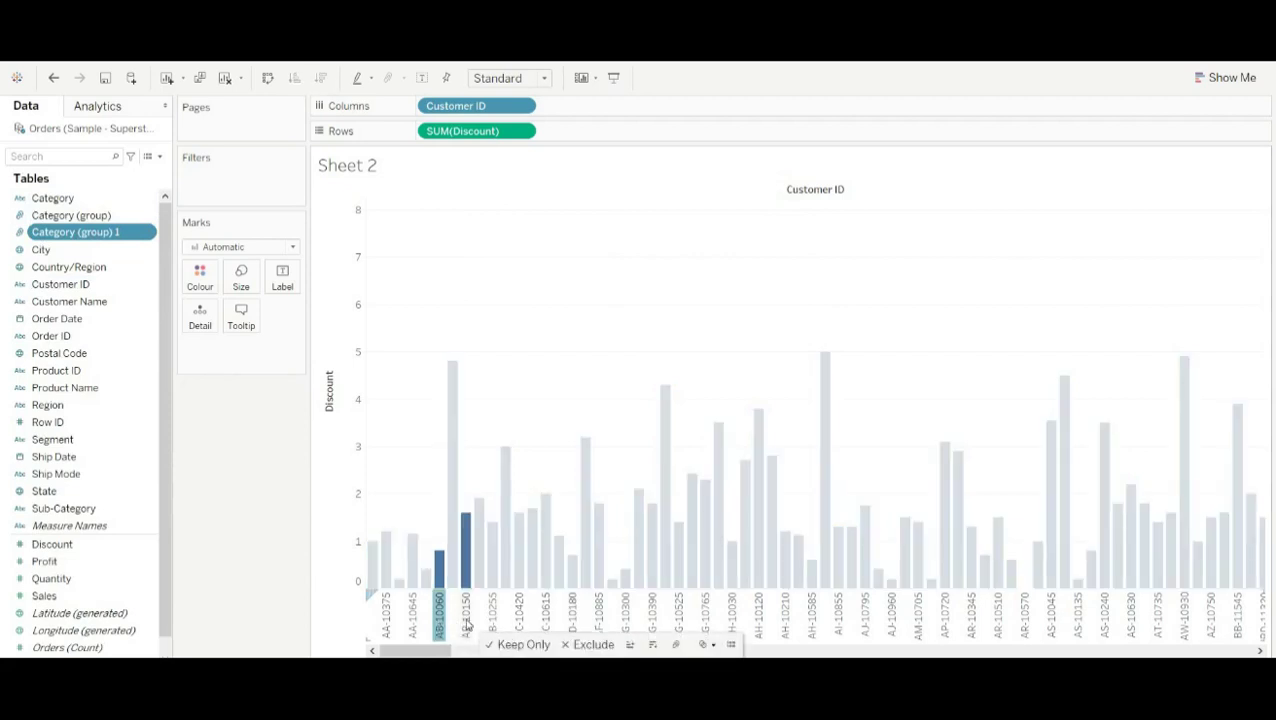
pyautogui.rightClick(466, 622)
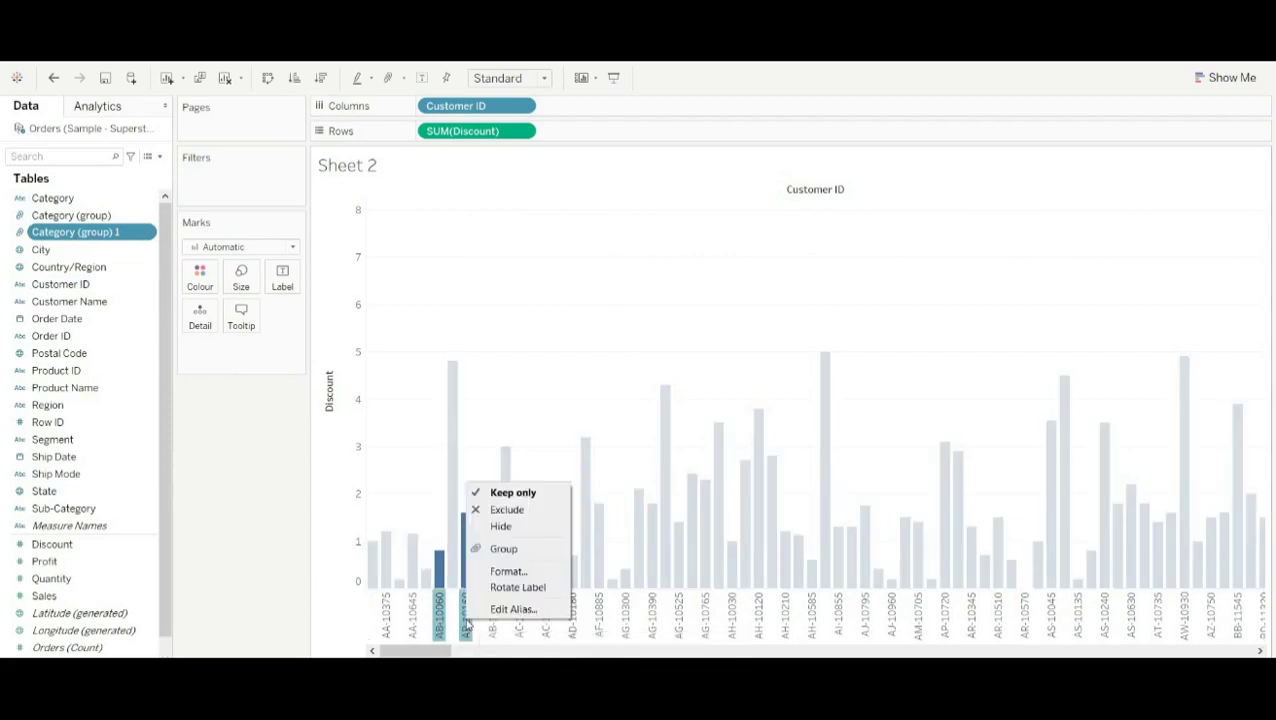
pyautogui.click(503, 550)
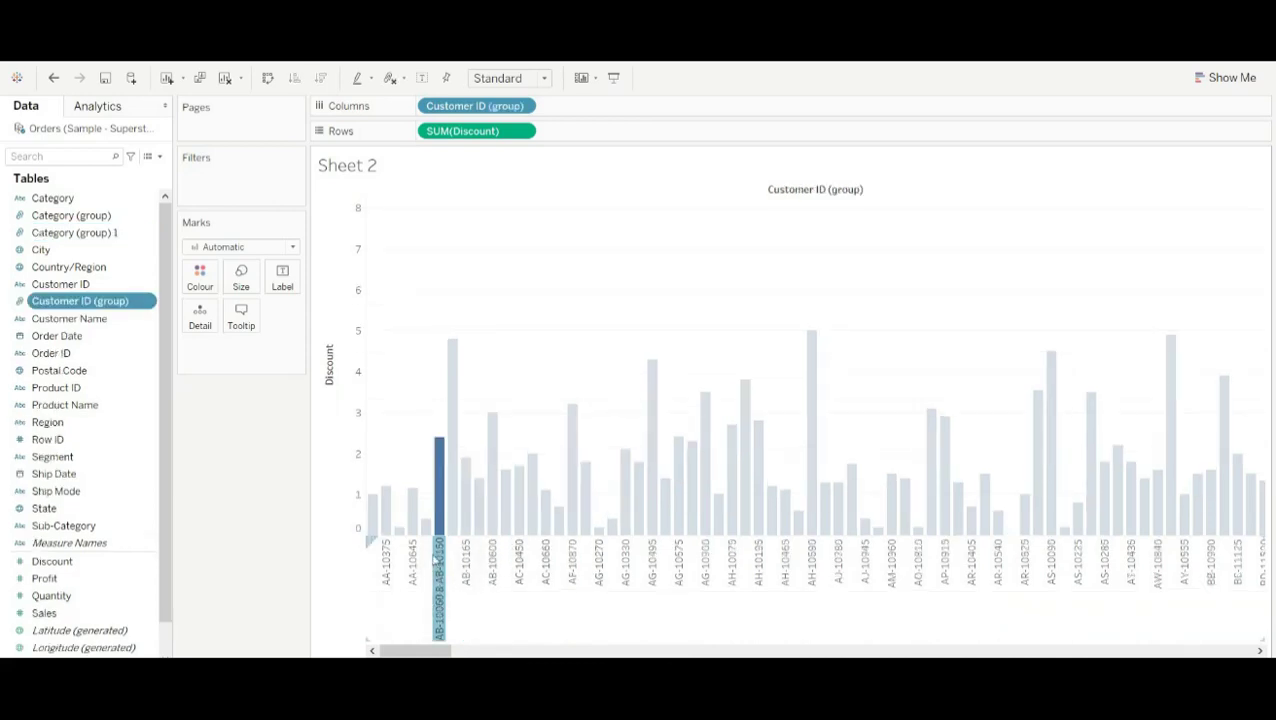
pyautogui.moveTo(436, 563)
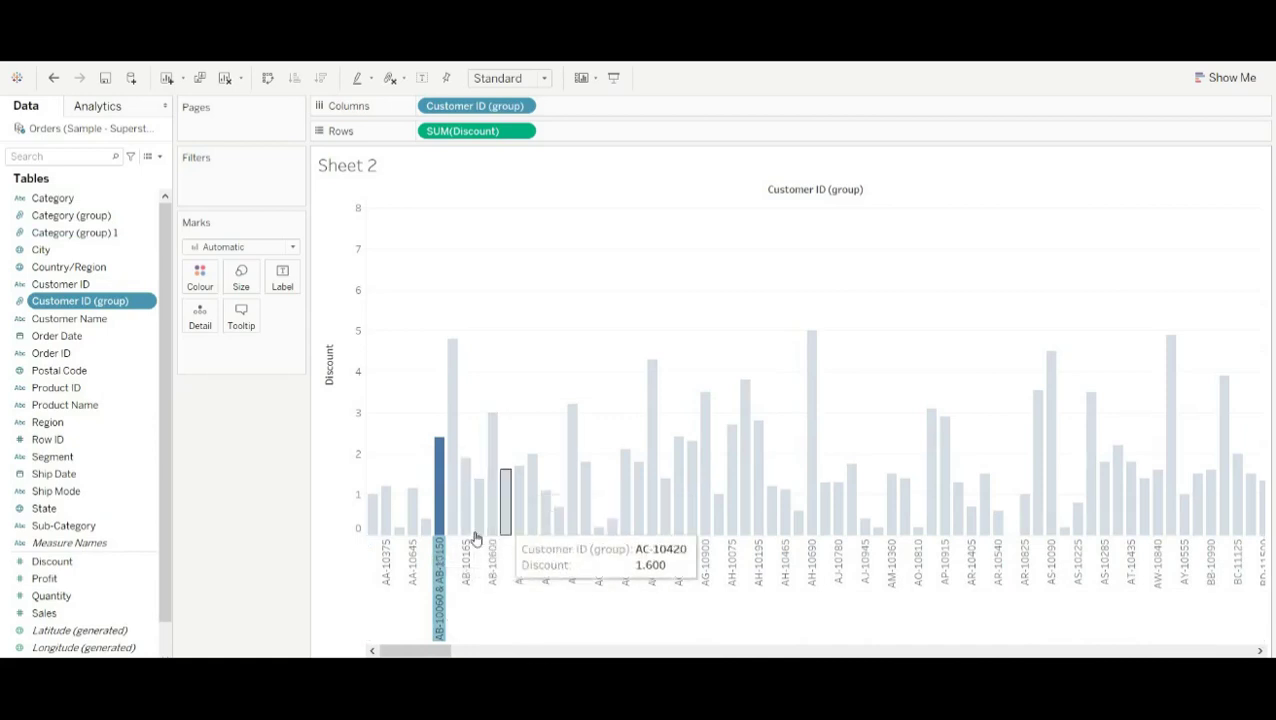
pyautogui.hotkey('ctrl', 'z')
# - Group three adjacent customer bars in the chart, starting with the fourth labelled customer ID on the axis
pyautogui.click(466, 537)
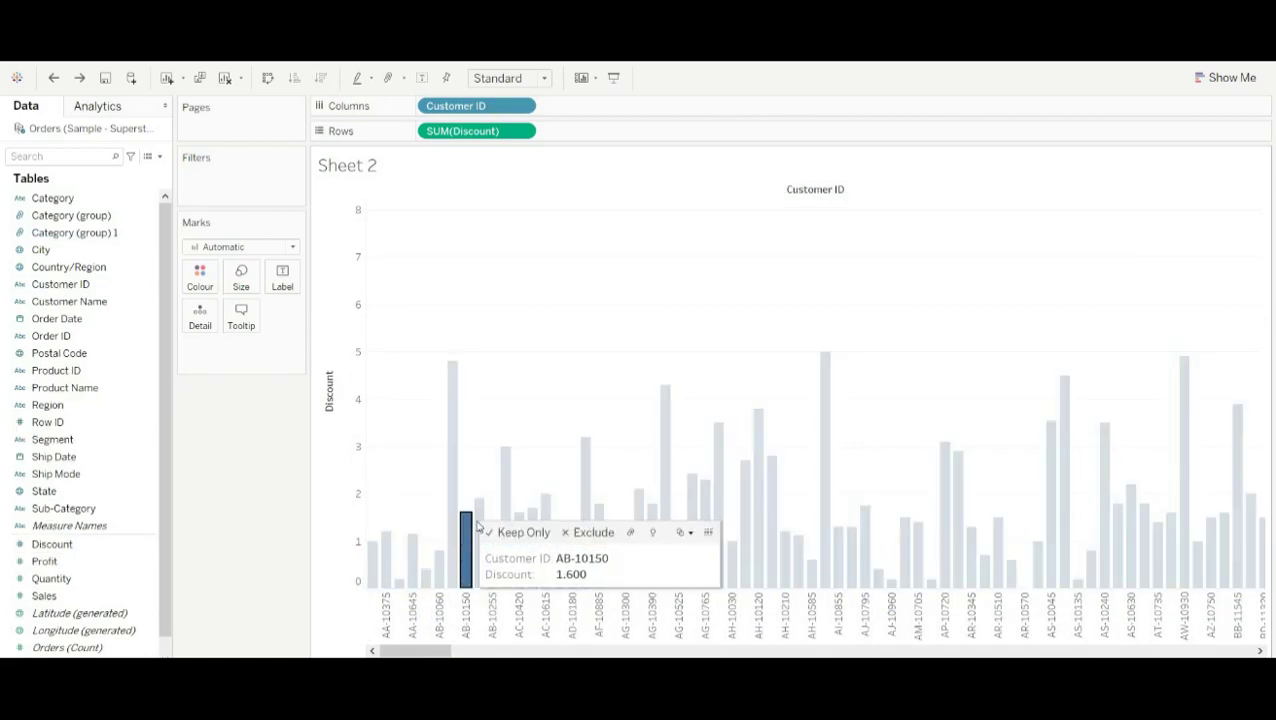
pyautogui.keyDown('ctrl'); pyautogui.click(480, 540); pyautogui.keyUp('ctrl')
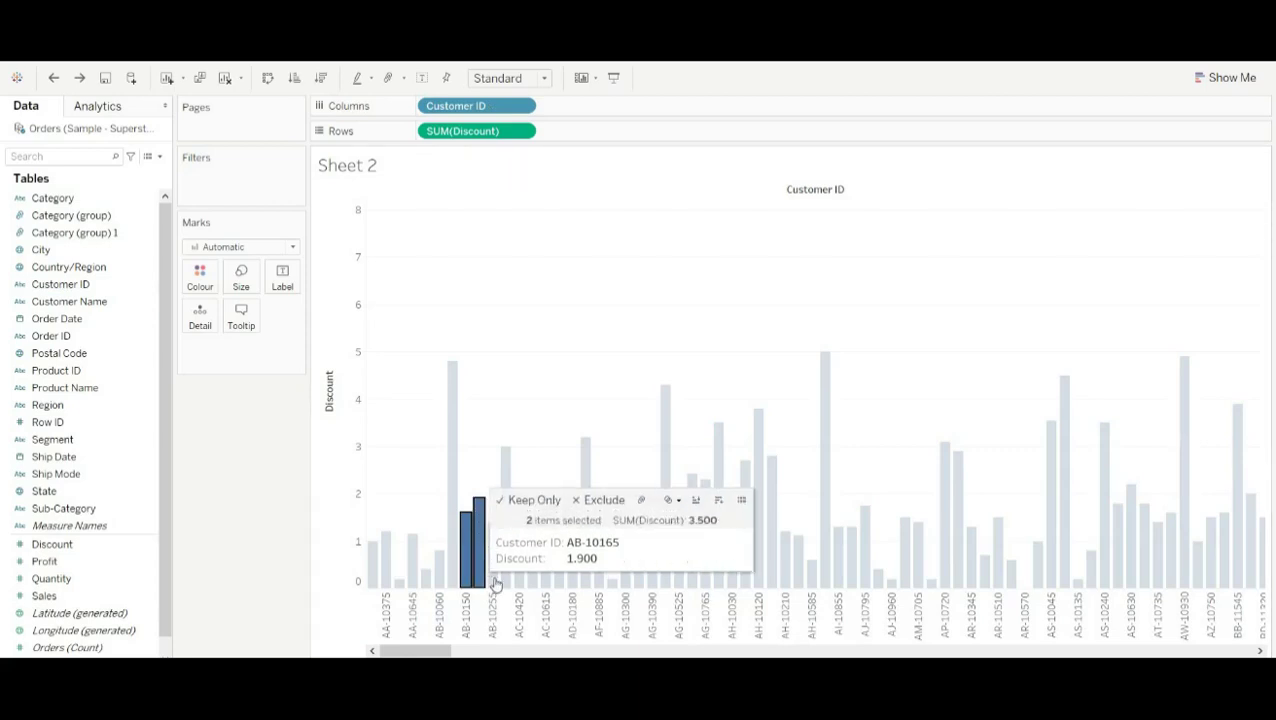
pyautogui.keyDown('ctrl'); pyautogui.click(493, 578); pyautogui.keyUp('ctrl')
pyautogui.rightClick(495, 583)
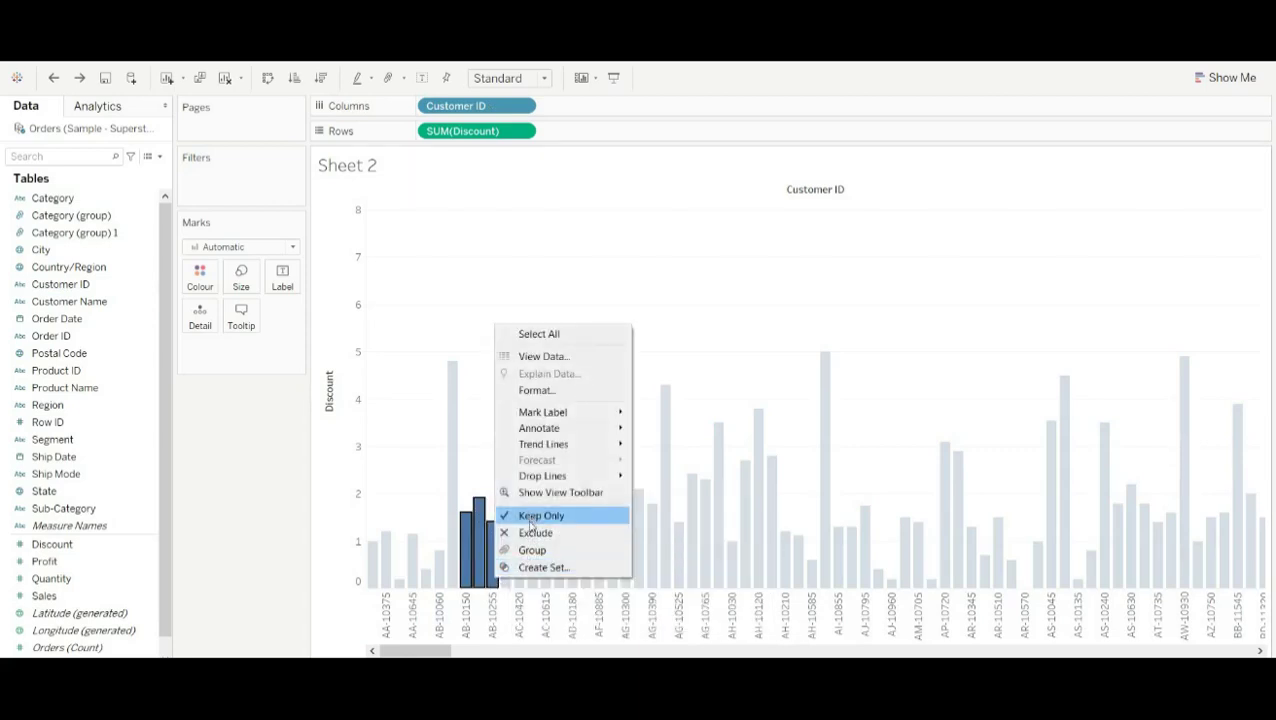
pyautogui.click(536, 553)
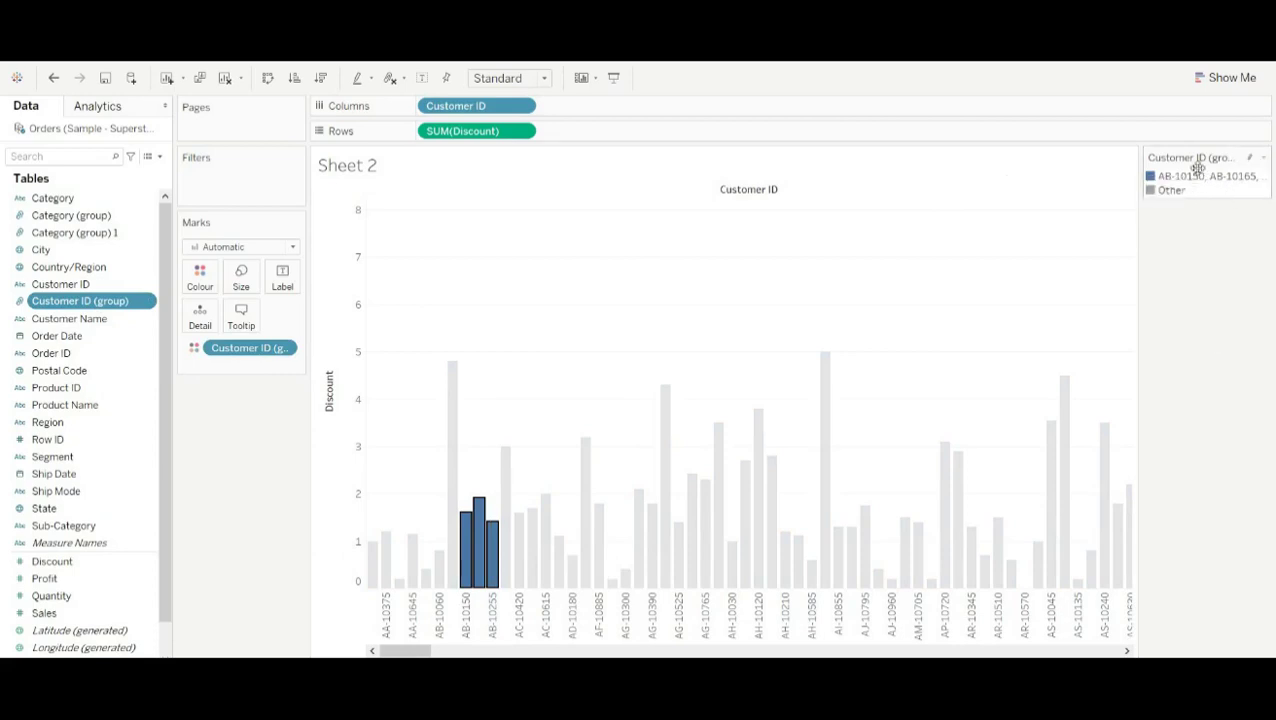
pyautogui.moveTo(717, 455)
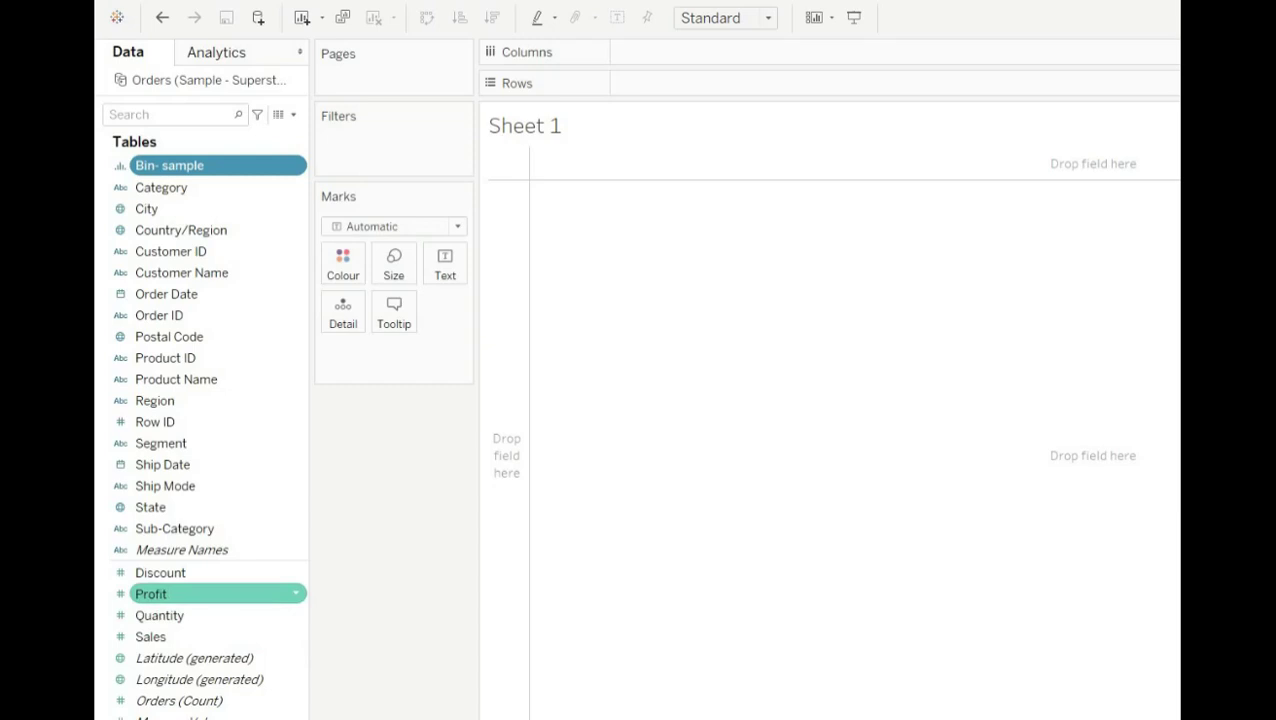
# - Start creating bins from the Profit measure and name the new field Profit-bin
pyautogui.rightClick(288, 593)
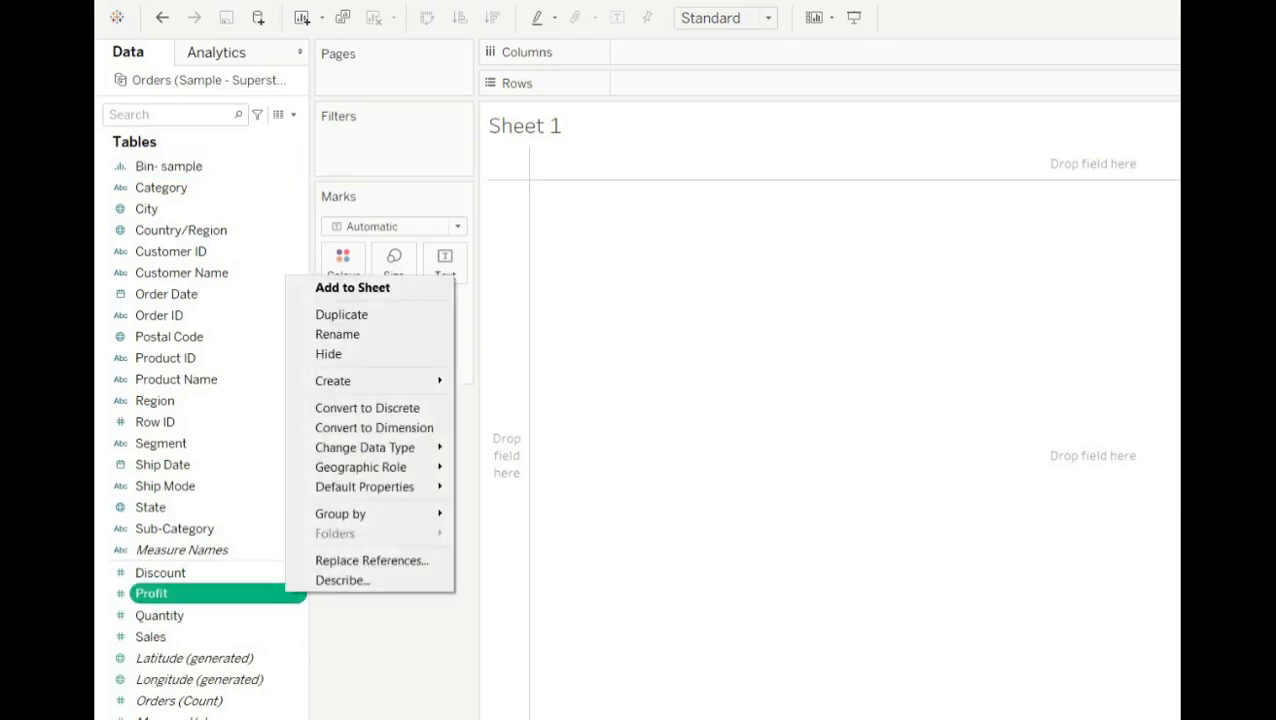
pyautogui.moveTo(430, 384)
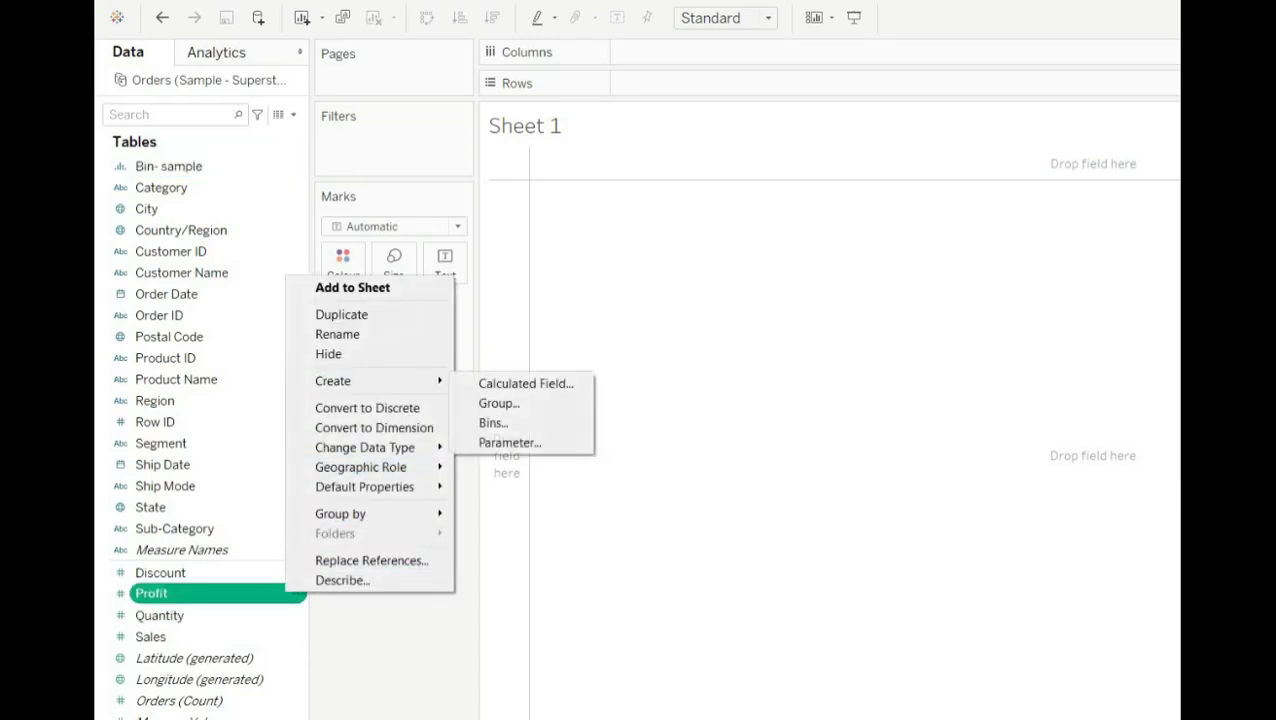
pyautogui.click(493, 423)
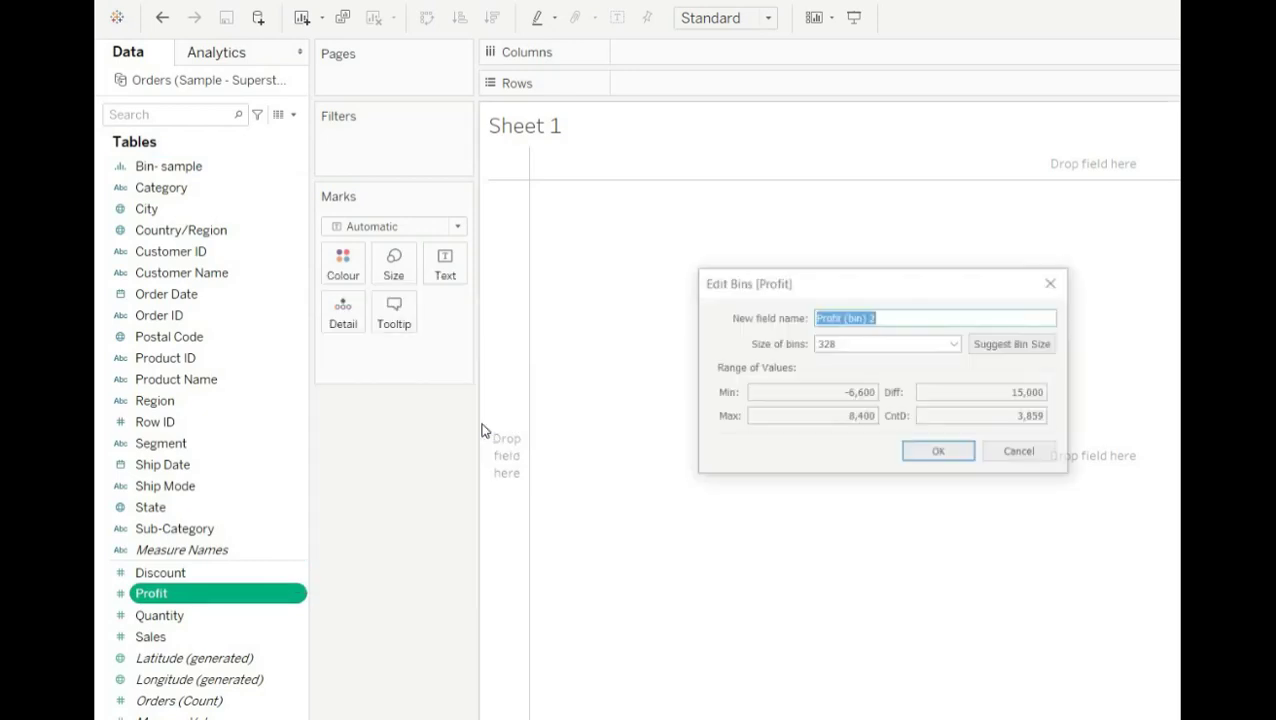
pyautogui.click(918, 316)
pyautogui.press('BackSpace')
pyautogui.press('BackSpace')
pyautogui.press('BackSpace')
pyautogui.press('BackSpace')
pyautogui.press('BackSpace')
pyautogui.press('BackSpace')
pyautogui.press('BackSpace')
pyautogui.press('BackSpace')
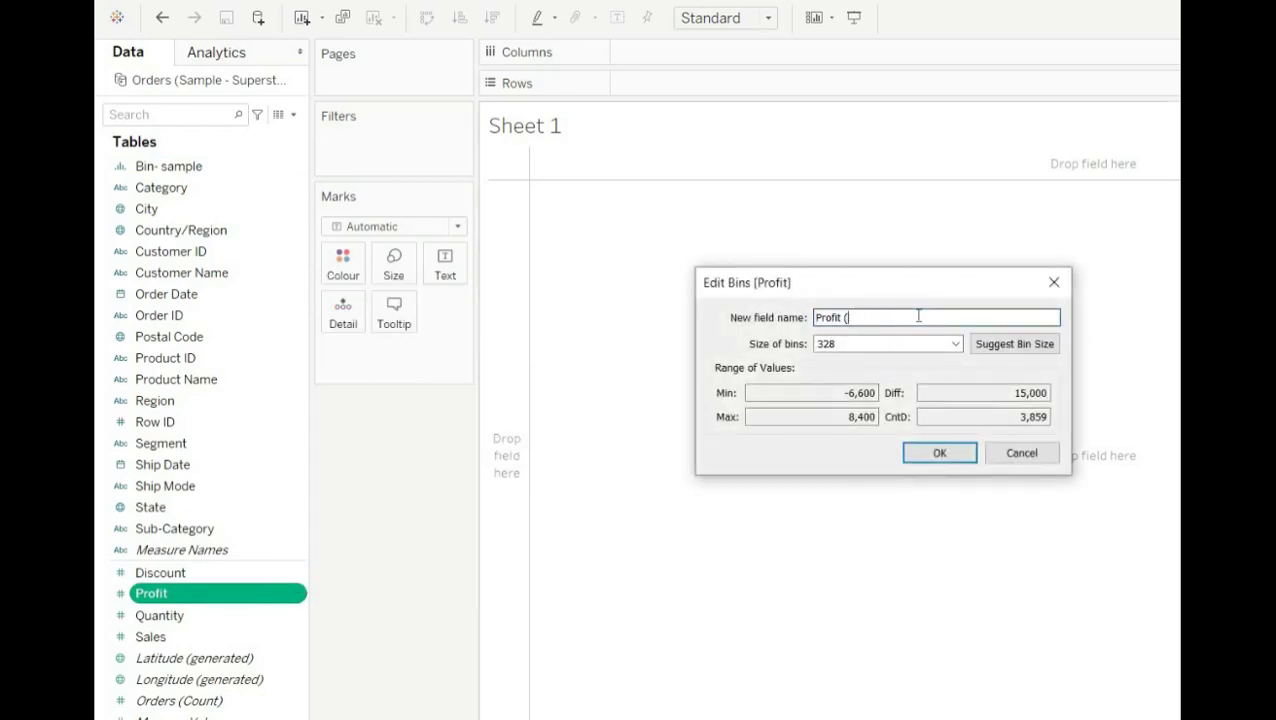
pyautogui.write('-bin')
# - Set the bin size to 1000, create the bin field and place it on the Rows shelf
pyautogui.click(903, 340)
pyautogui.press('BackSpace')
pyautogui.press('BackSpace')
pyautogui.press('BackSpace')
pyautogui.write('1000')
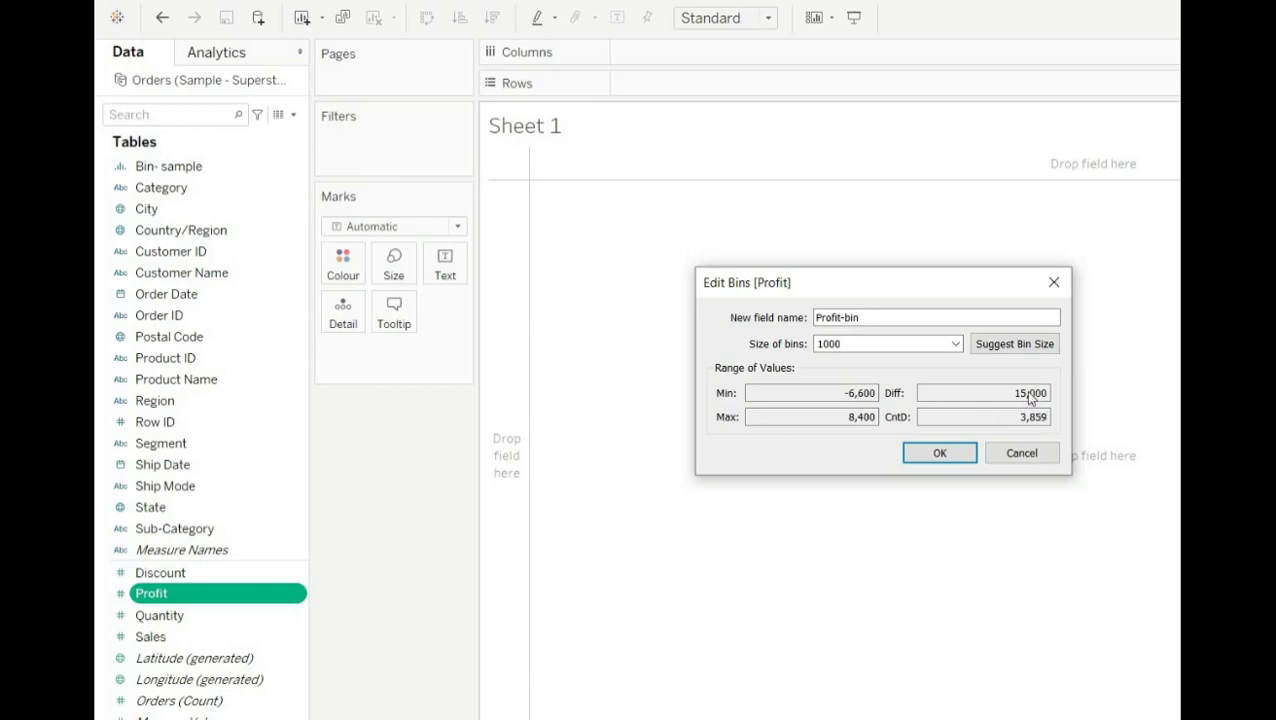
pyautogui.click(940, 453)
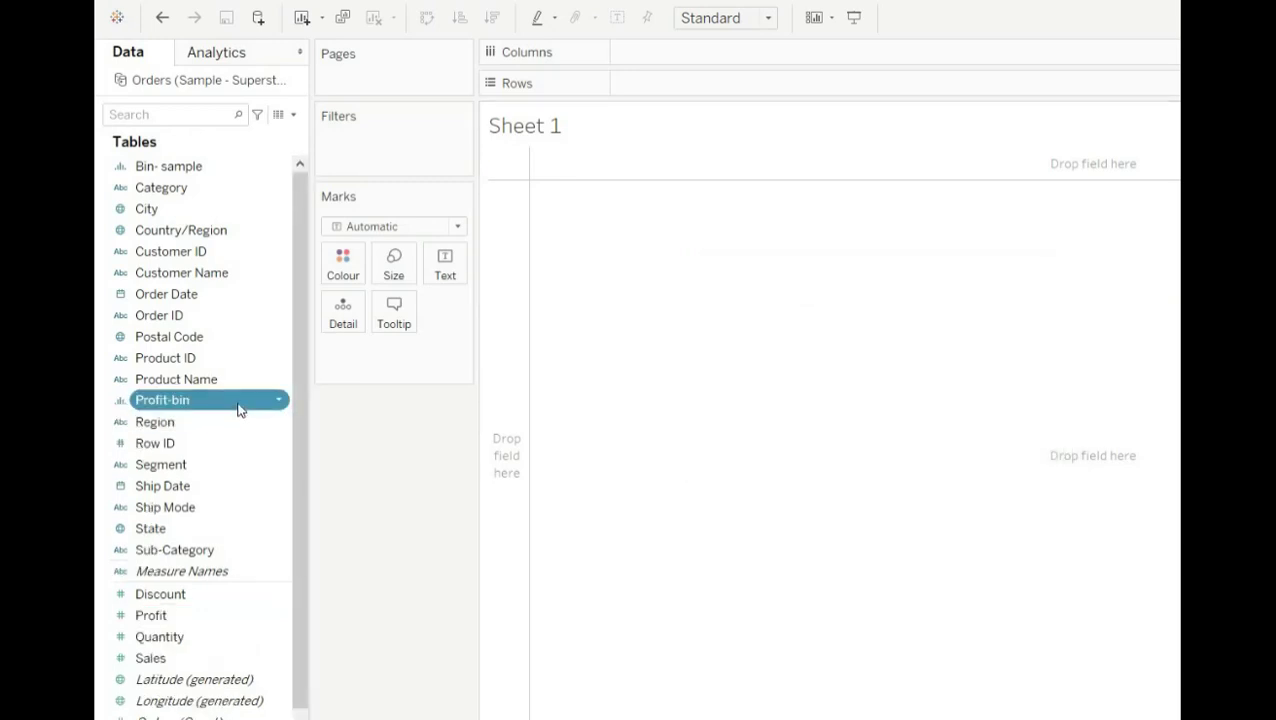
pyautogui.moveTo(238, 400); pyautogui.dragTo(781, 80)
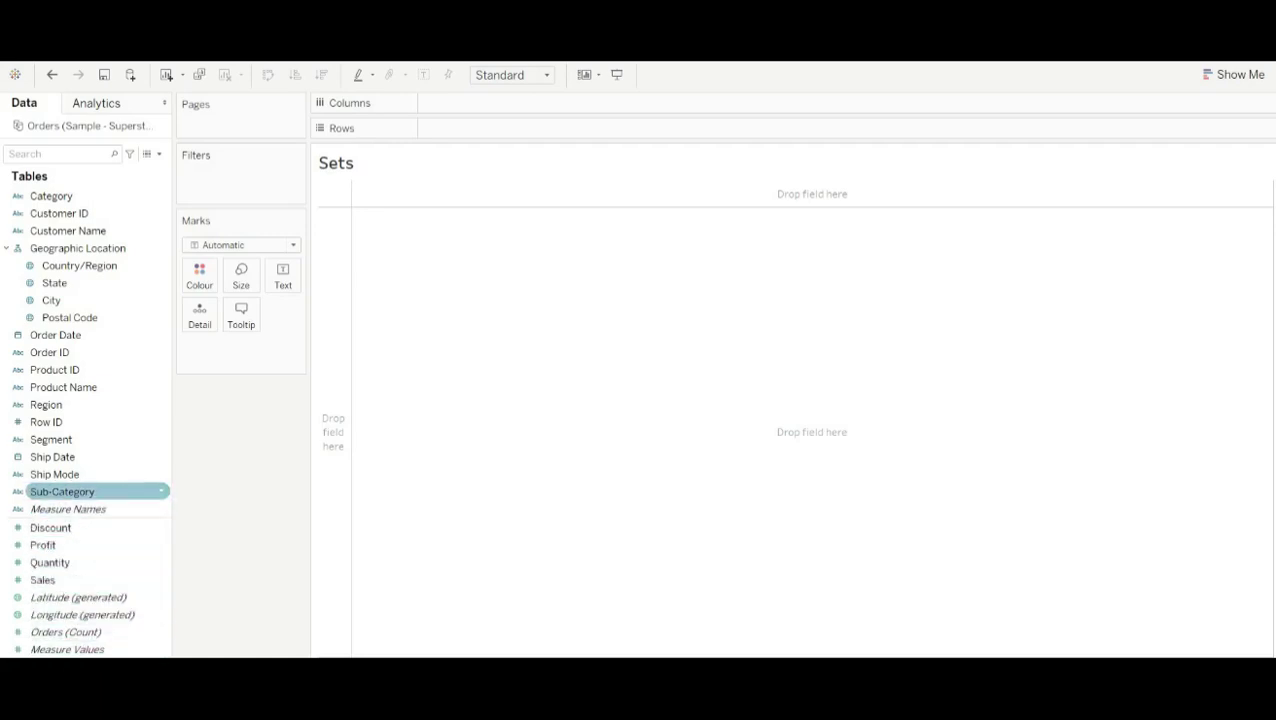
# - Start a set from the Sub-Category field with Accessories and Appliances selected as members, without excluding them
pyautogui.rightClick(157, 492)
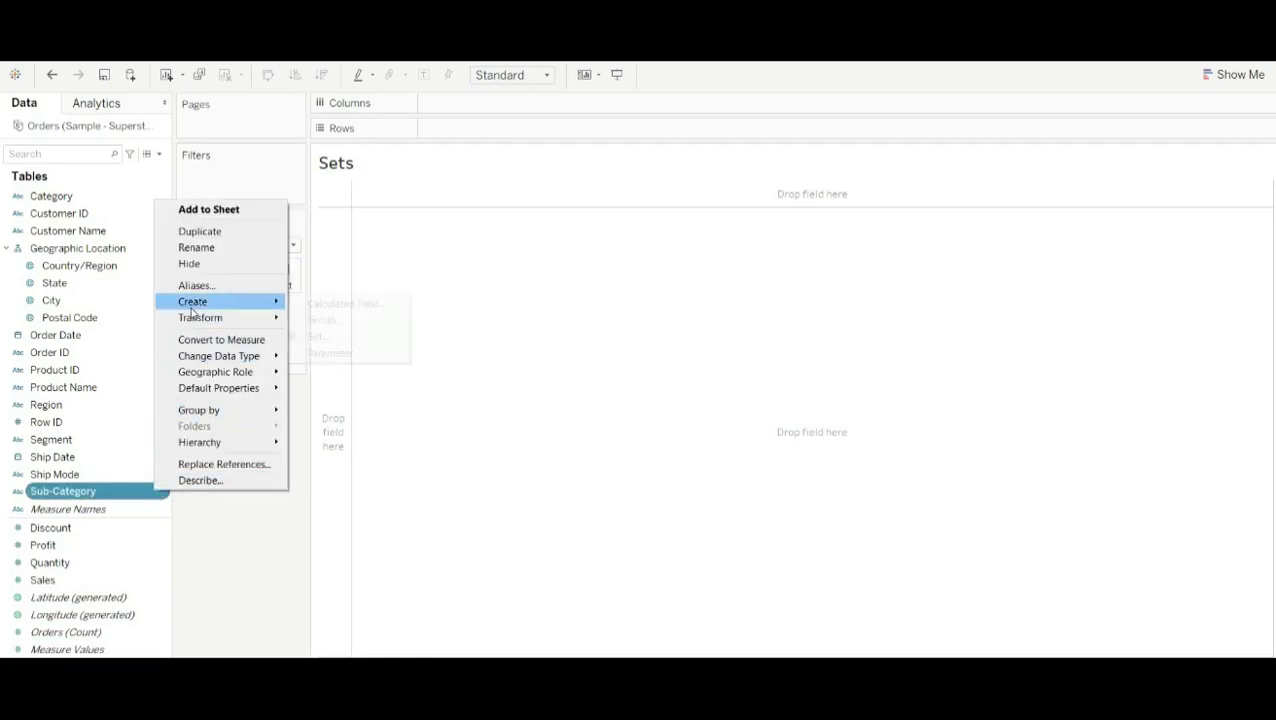
pyautogui.moveTo(222, 306)
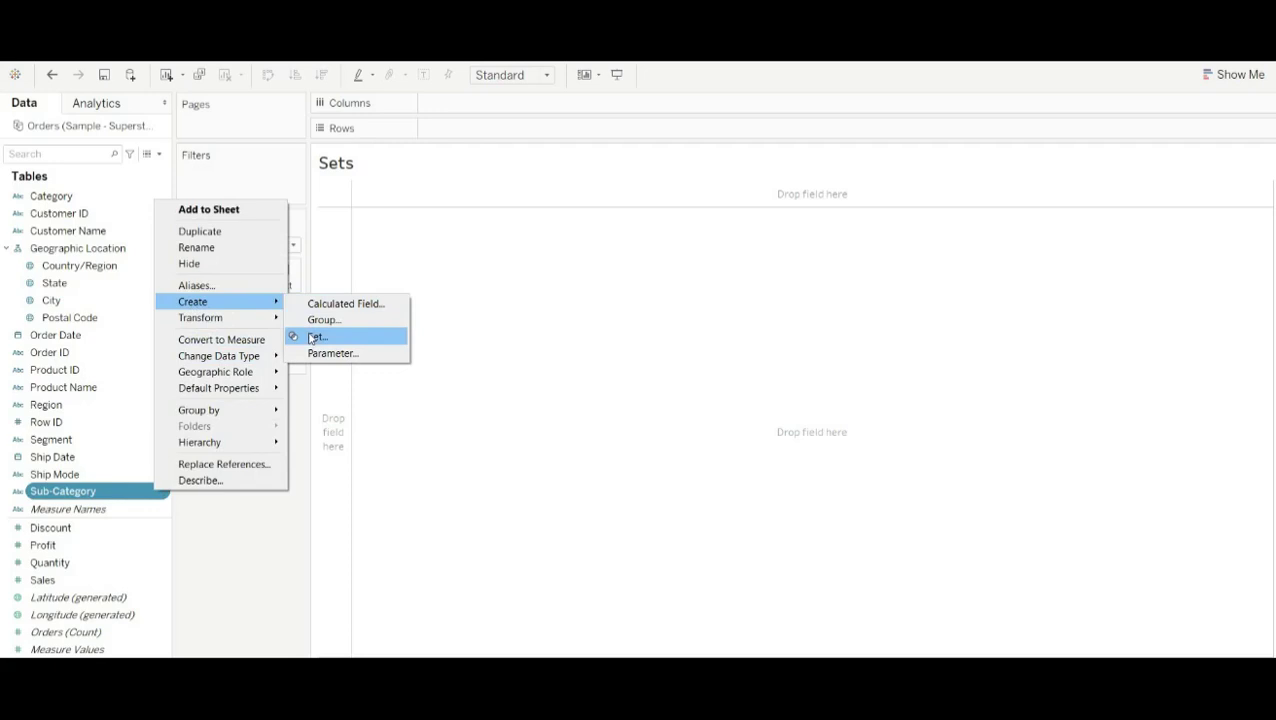
pyautogui.click(314, 337)
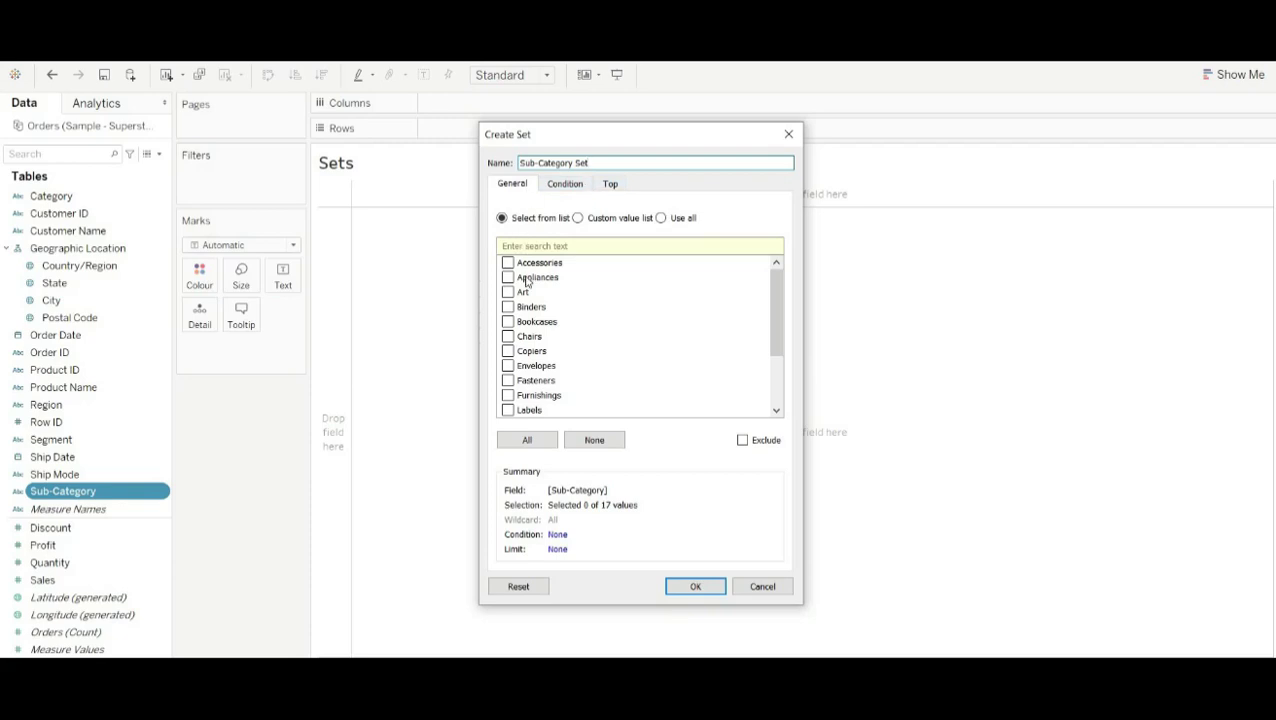
pyautogui.click(531, 449)
pyautogui.click(585, 442)
pyautogui.click(508, 262)
pyautogui.click(508, 277)
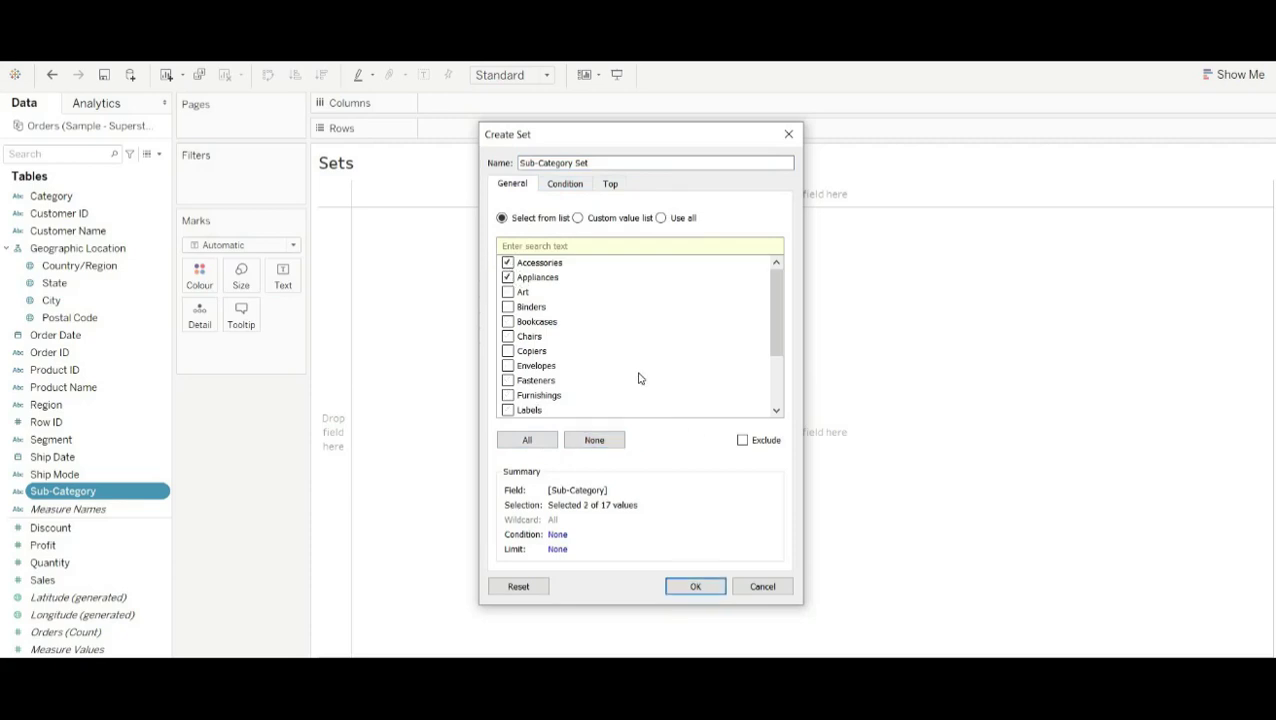
pyautogui.click(742, 441)
pyautogui.click(742, 441)
# - Try a set condition by field with Sum of Profit = 10000, and return the condition to None
pyautogui.click(566, 186)
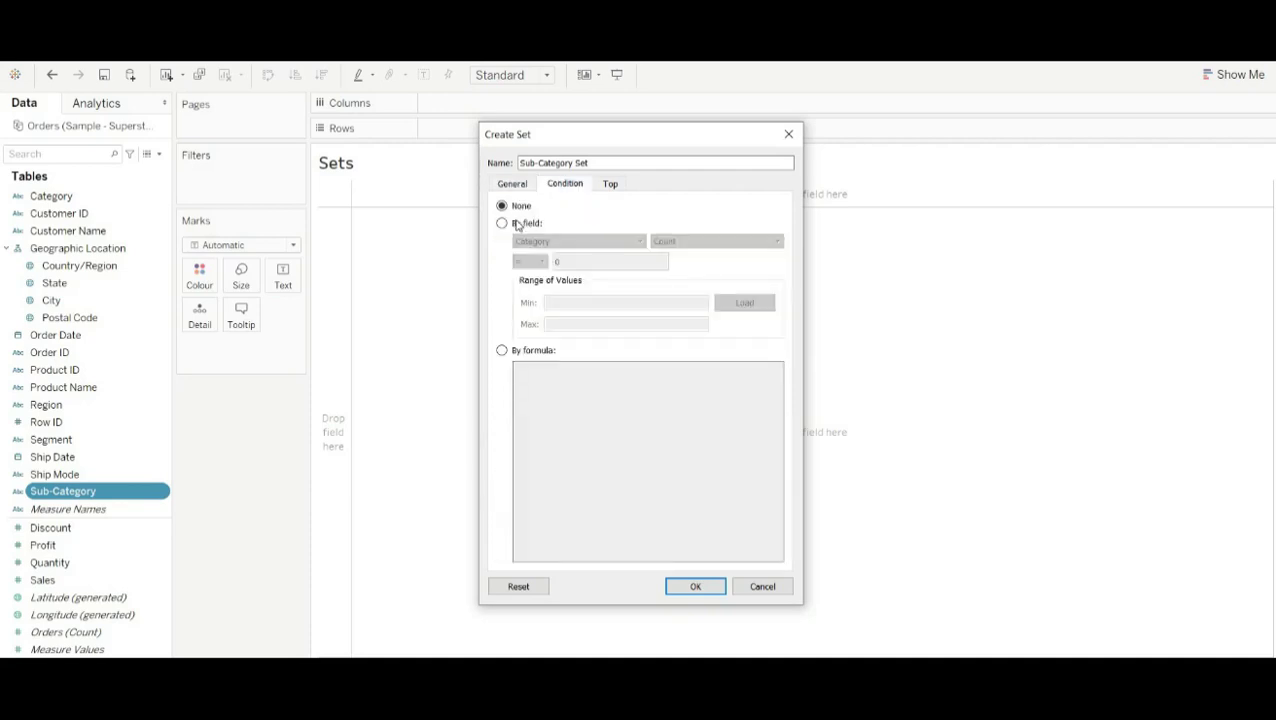
pyautogui.click(505, 225)
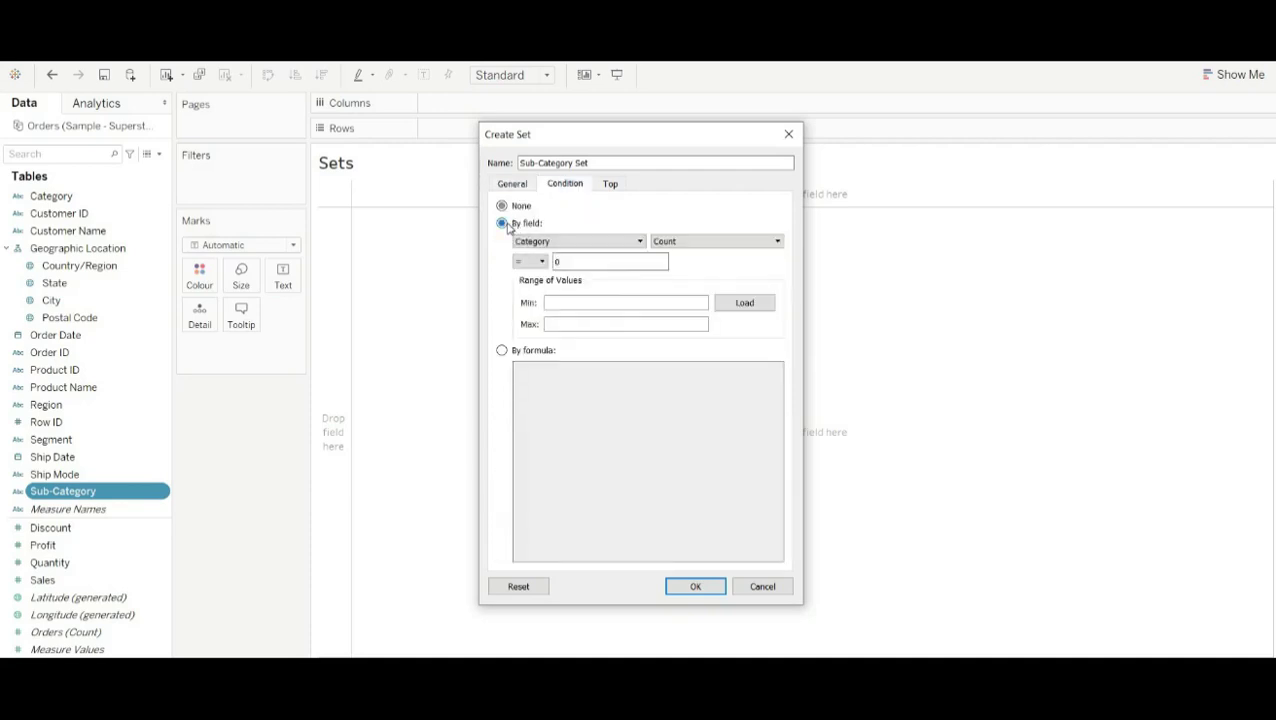
pyautogui.click(560, 241)
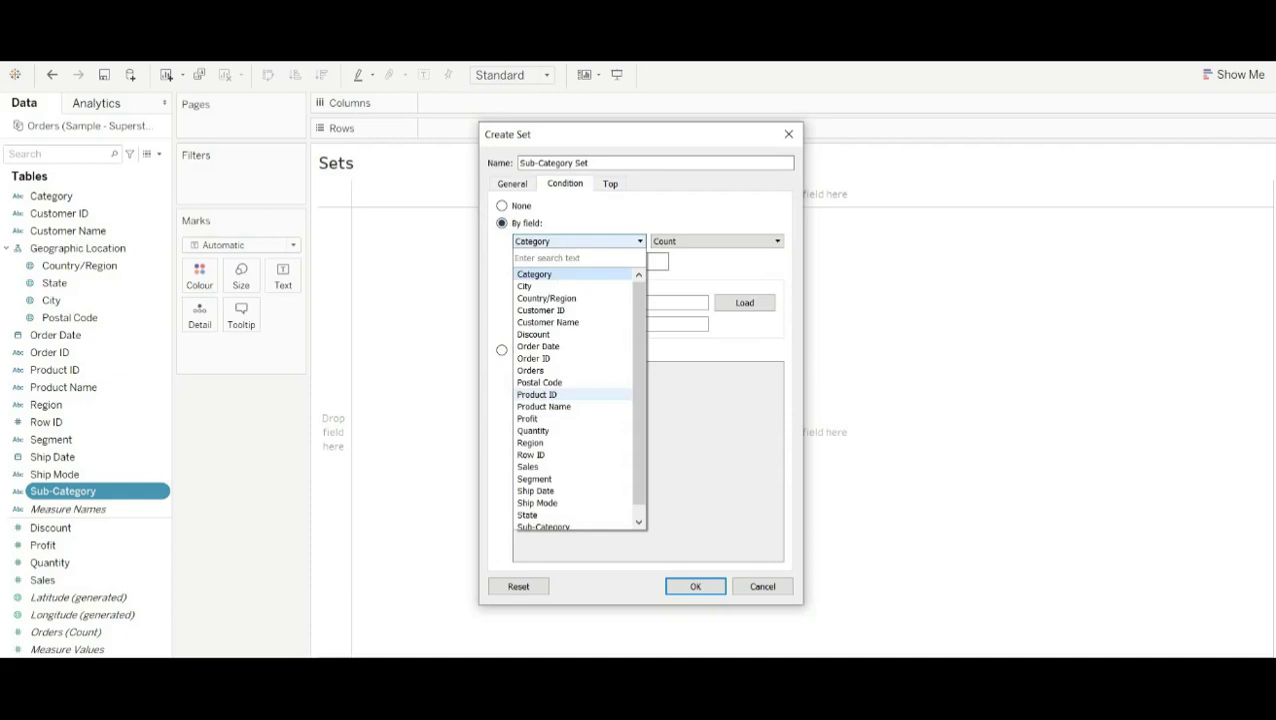
pyautogui.click(558, 420)
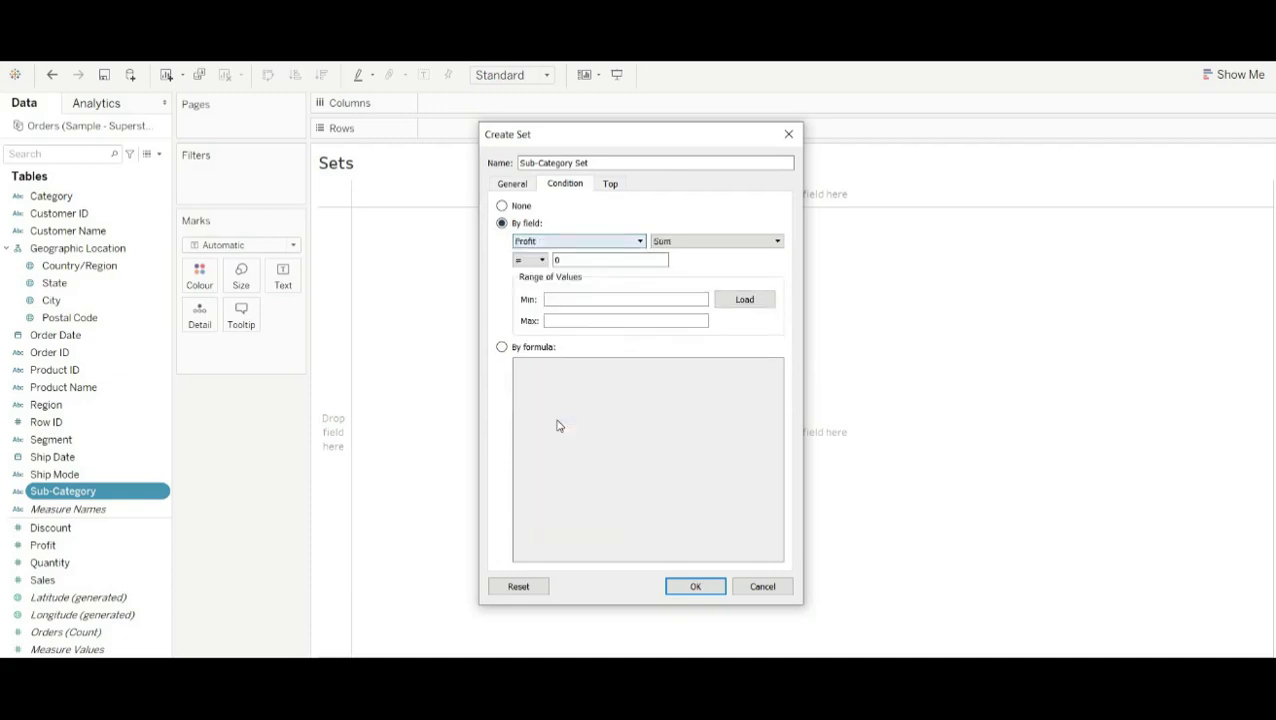
pyautogui.click(623, 259)
pyautogui.write('0')
pyautogui.press('BackSpace')
pyautogui.write('10000')
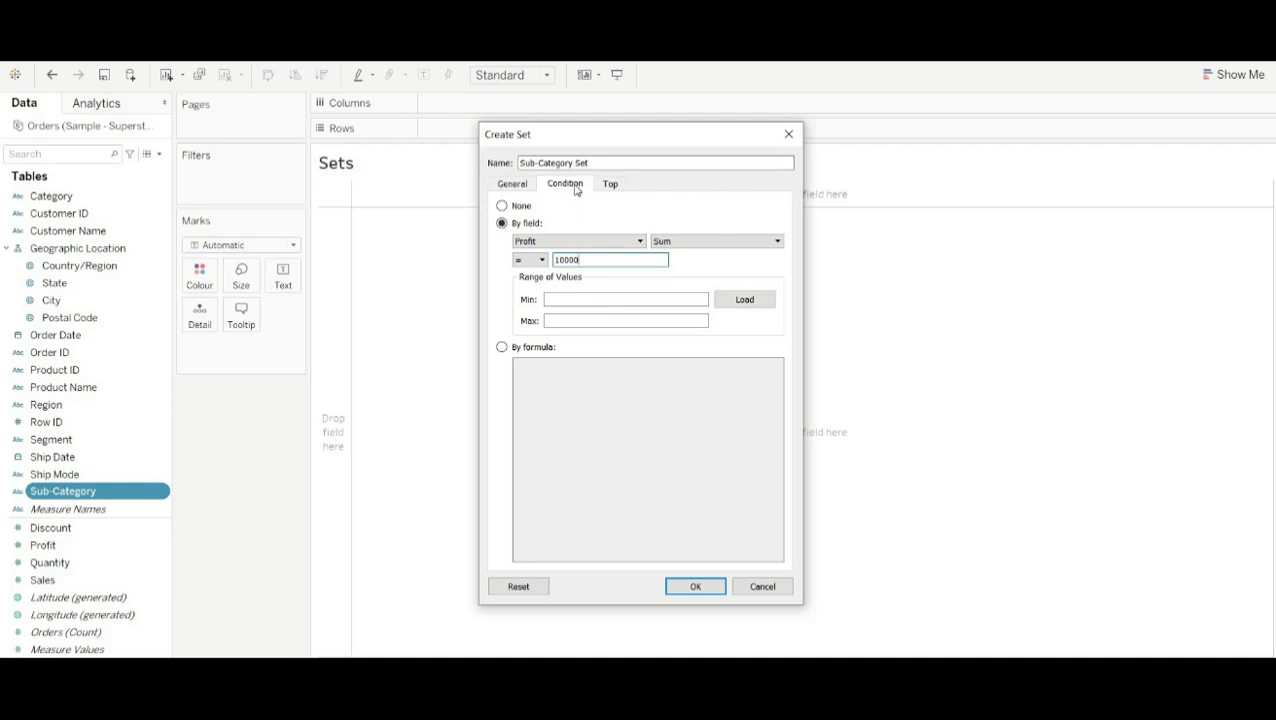
pyautogui.click(527, 206)
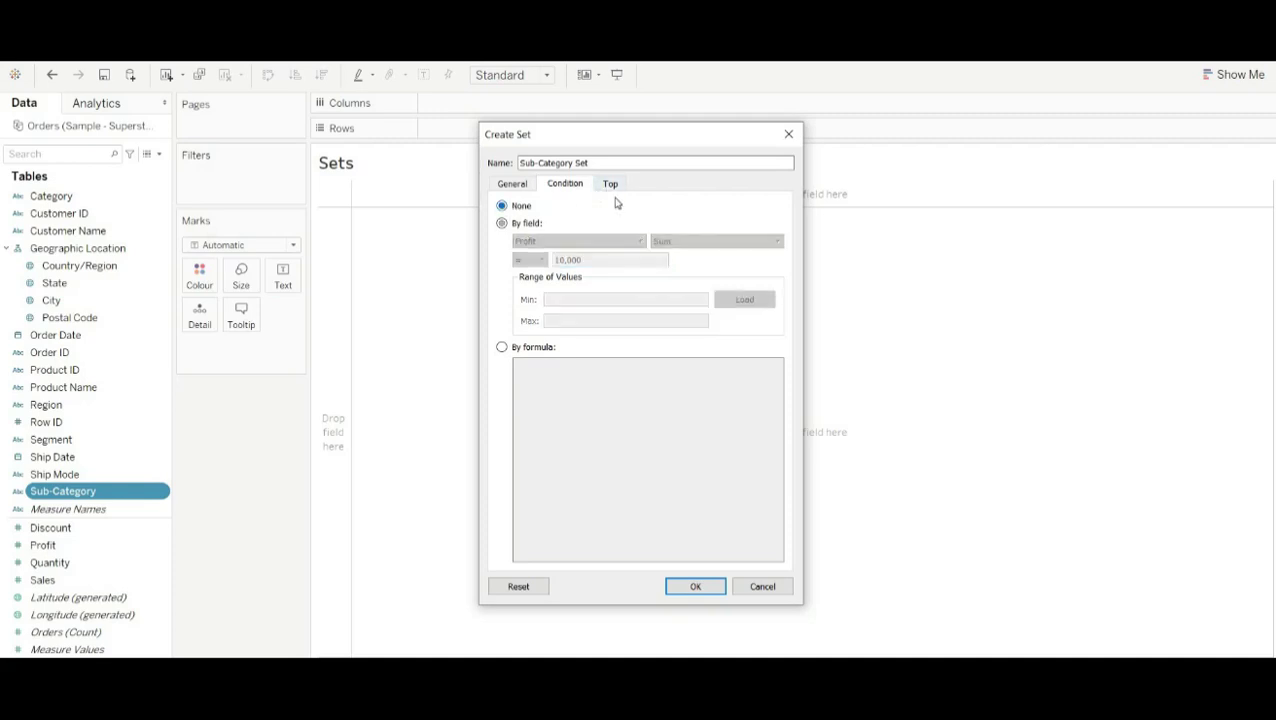
# - Limit the set to the top 5 by Sum of Profit and create it
pyautogui.click(612, 184)
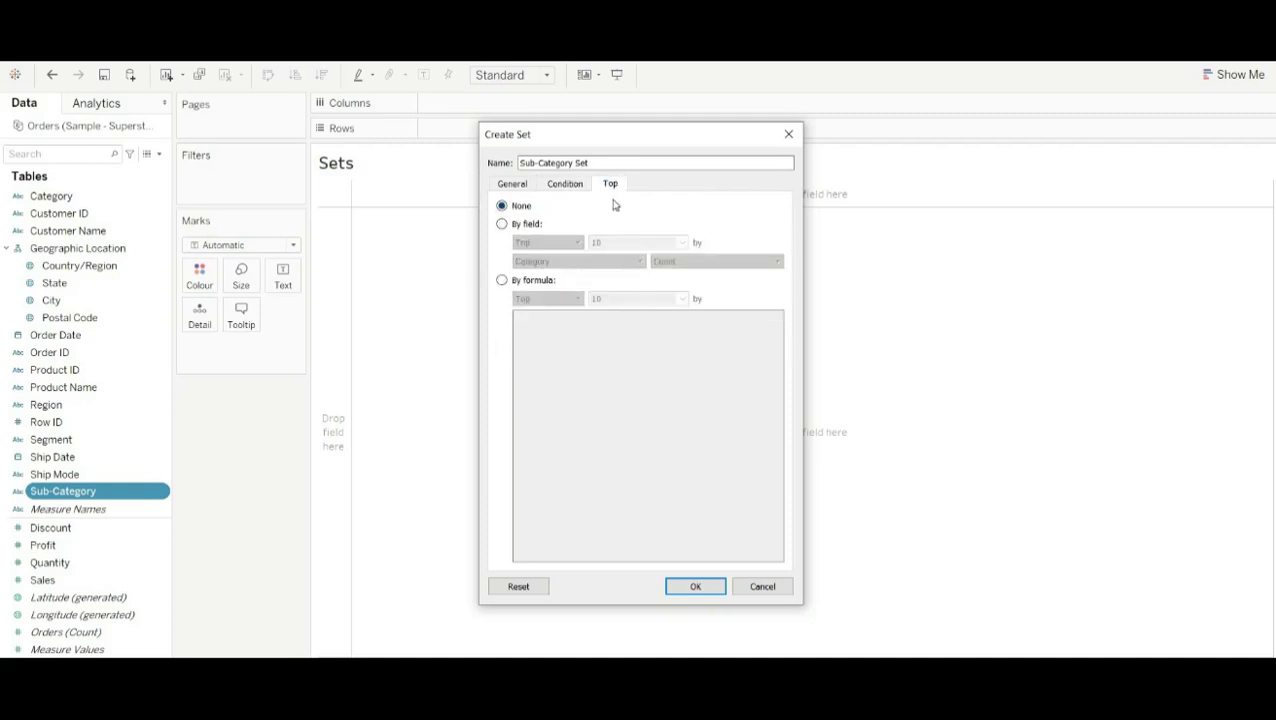
pyautogui.click(504, 224)
pyautogui.click(614, 243)
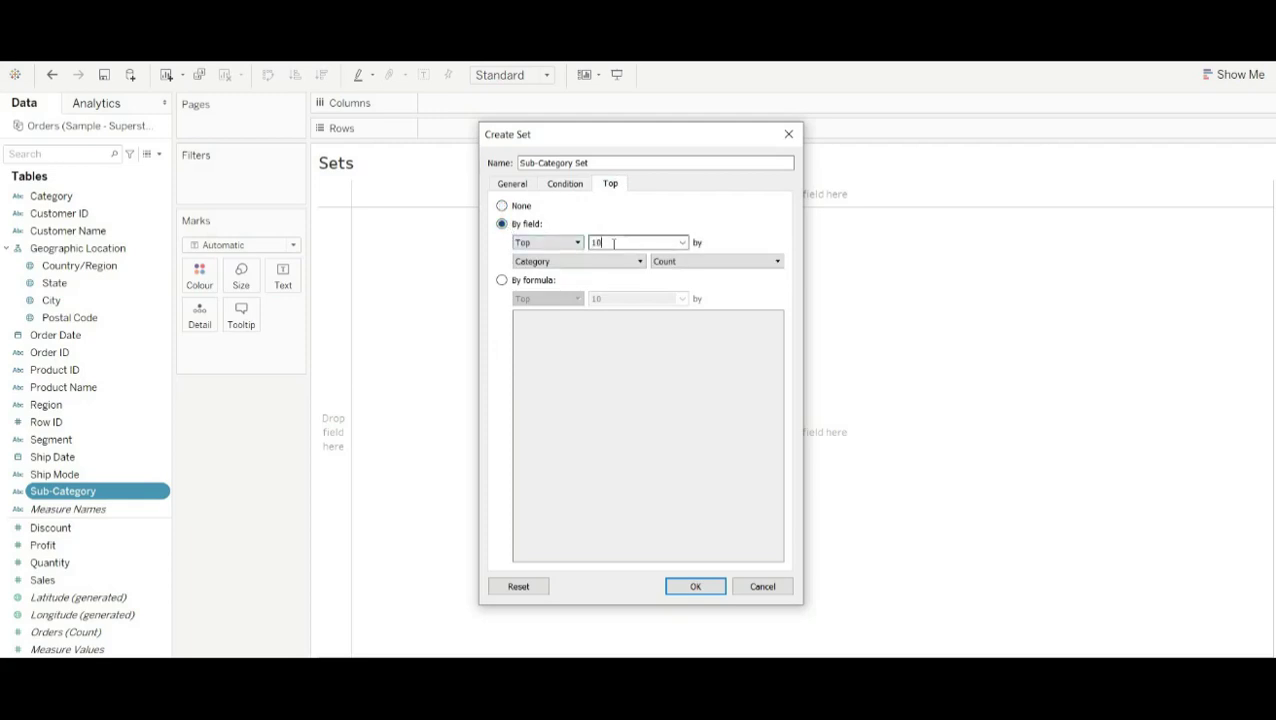
pyautogui.press('BackSpace')
pyautogui.press('BackSpace')
pyautogui.click(612, 262)
pyautogui.click(561, 439)
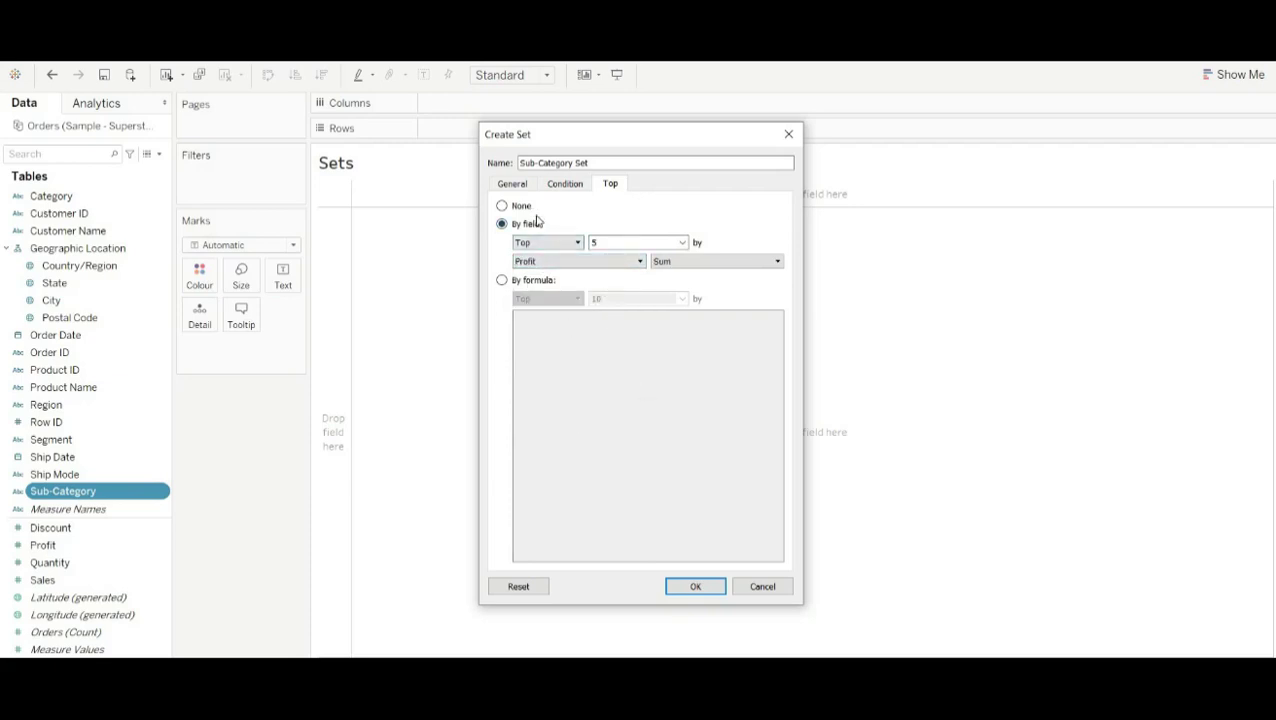
pyautogui.click(695, 587)
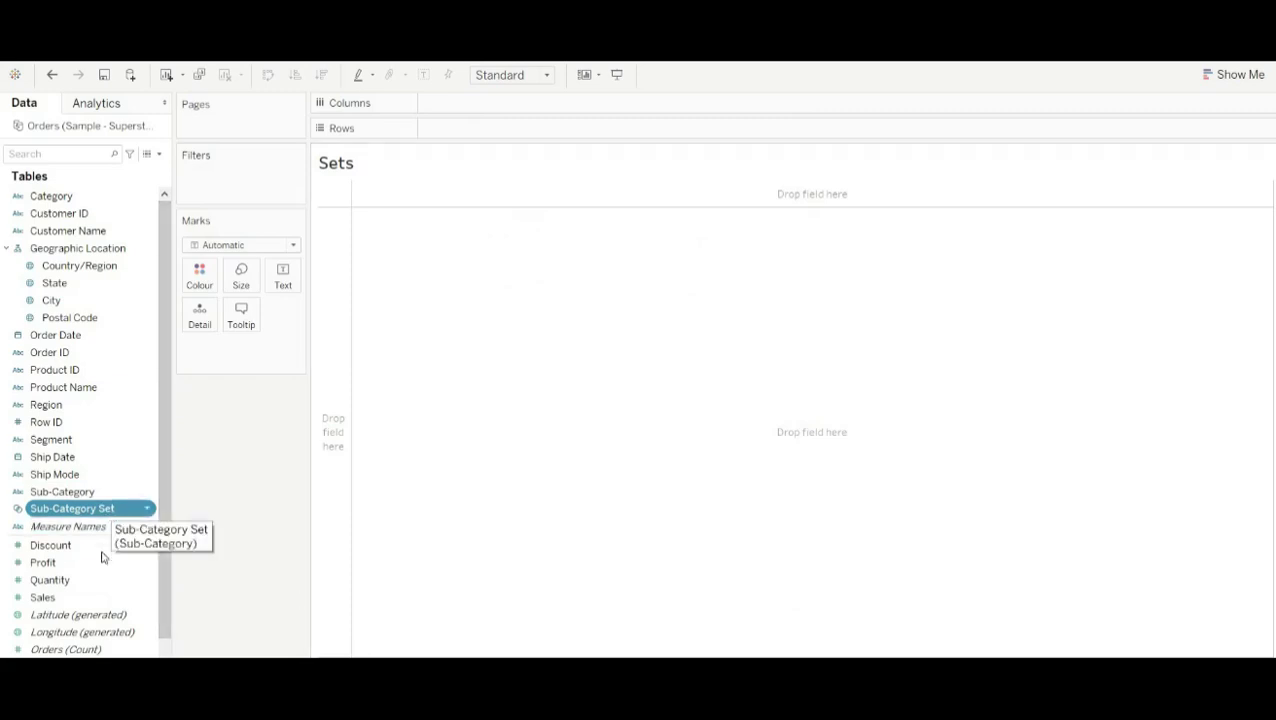
# - Build a bar chart with Sub-Category Set and Sub-Category on Rows and Sum of Profit on Columns
pyautogui.moveTo(105, 505); pyautogui.dragTo(538, 131)
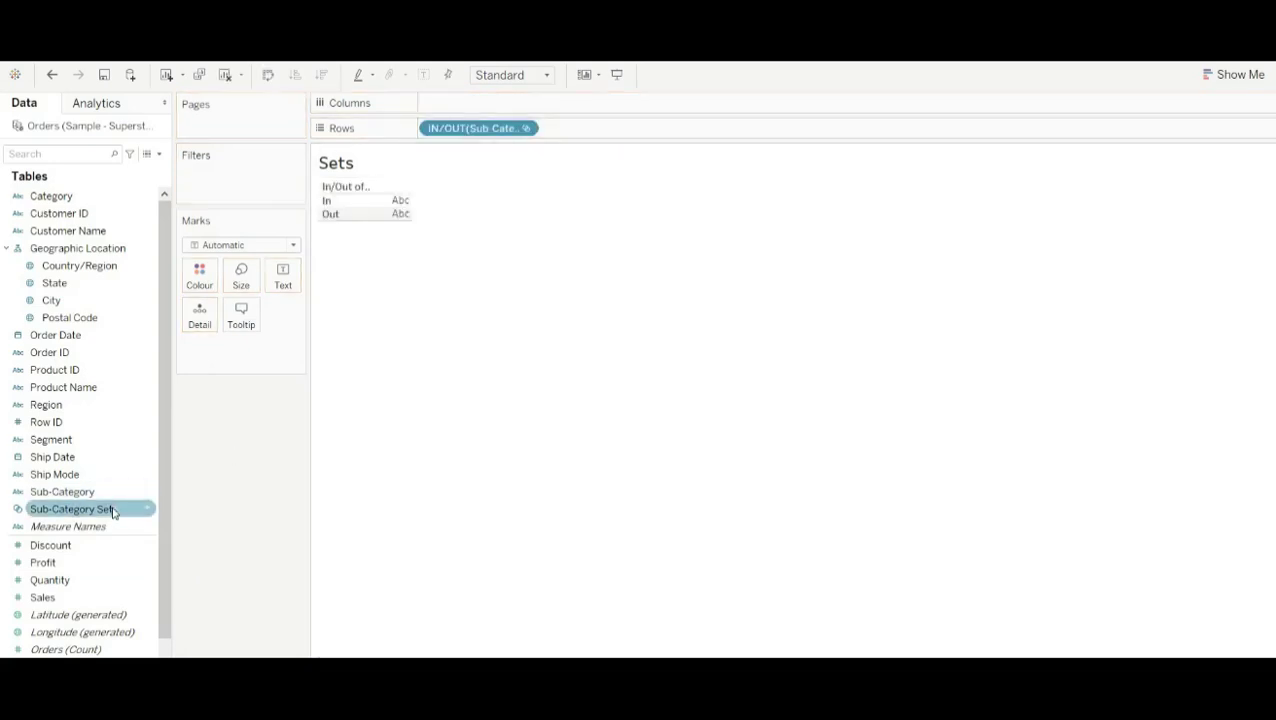
pyautogui.moveTo(105, 491); pyautogui.dragTo(675, 128)
pyautogui.click(80, 630)
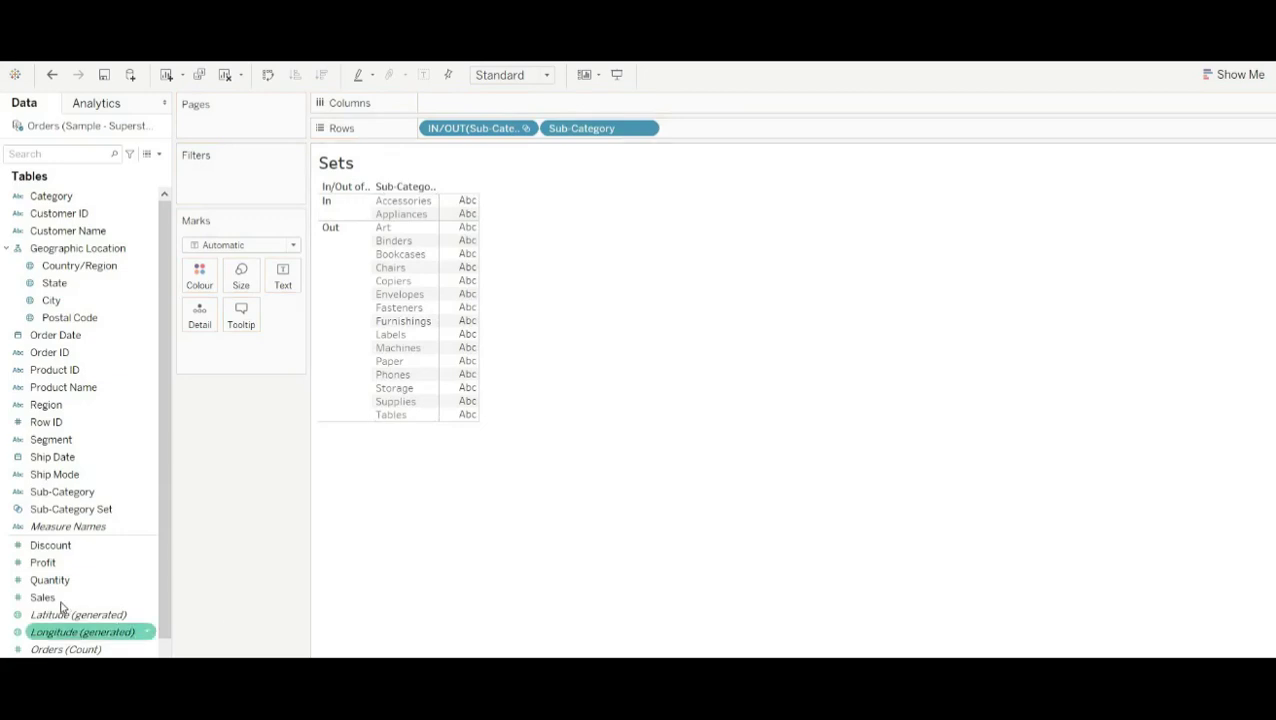
pyautogui.moveTo(70, 560); pyautogui.dragTo(490, 109)
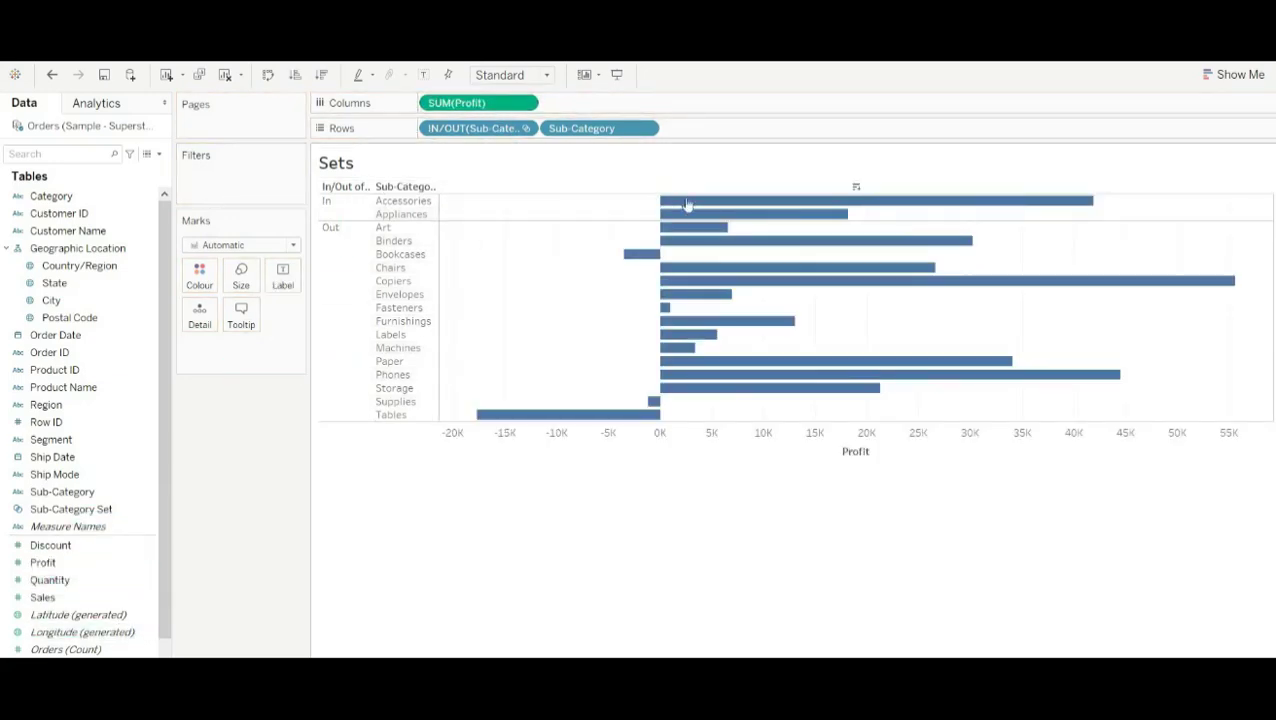
# - Create a set named Fixed Set from the Chairs and Copiers bars in the chart
pyautogui.moveTo(687, 205)
pyautogui.moveTo(700, 285)
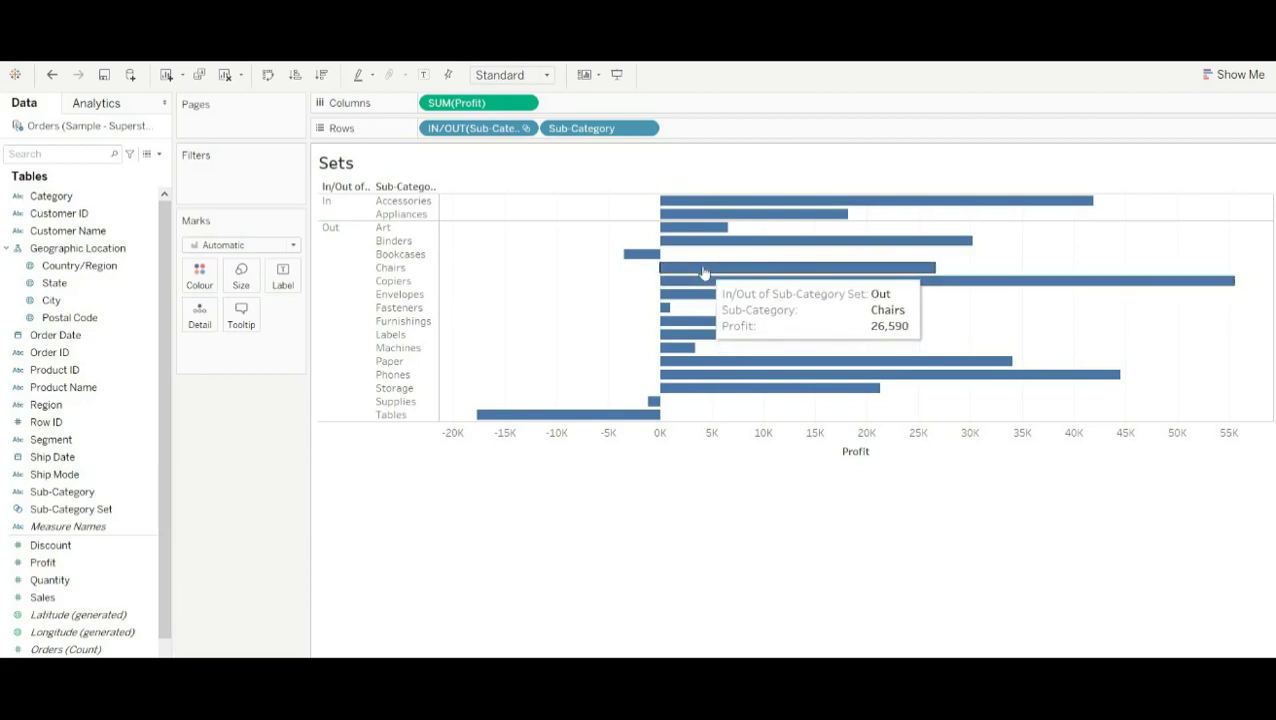
pyautogui.click(703, 268)
pyautogui.keyDown('ctrl'); pyautogui.click(704, 284); pyautogui.keyUp('ctrl')
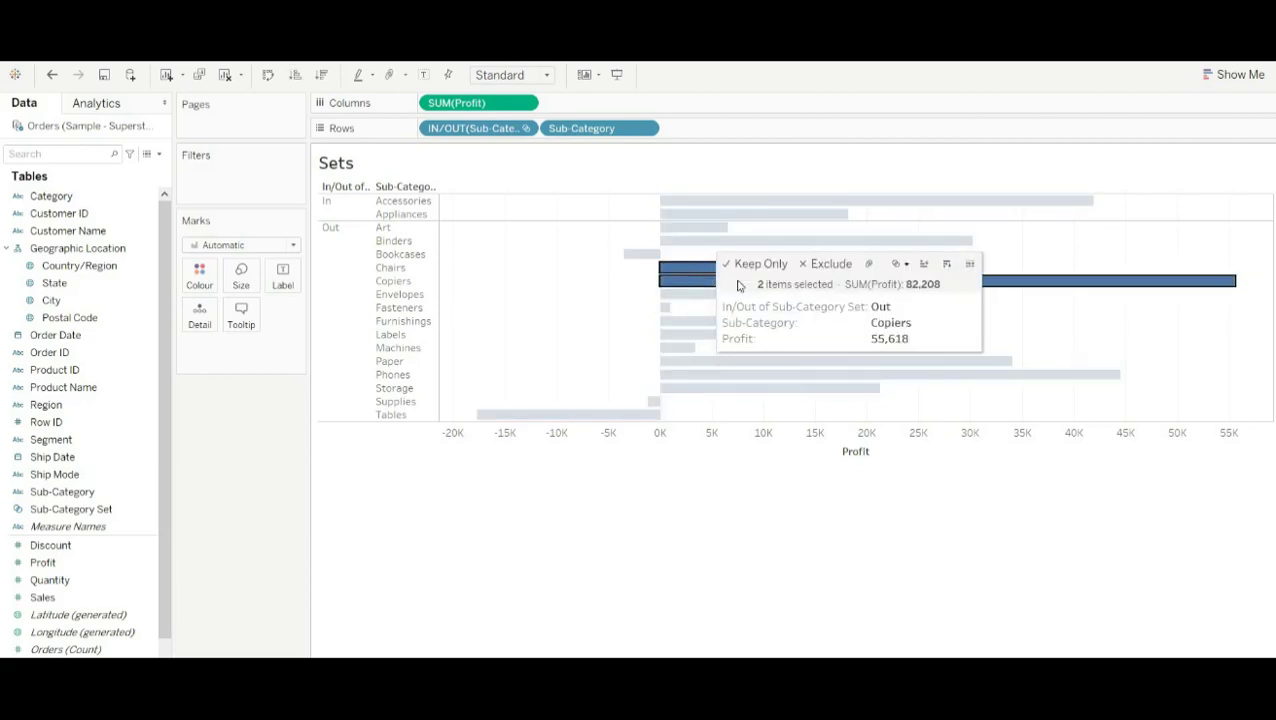
pyautogui.click(899, 264)
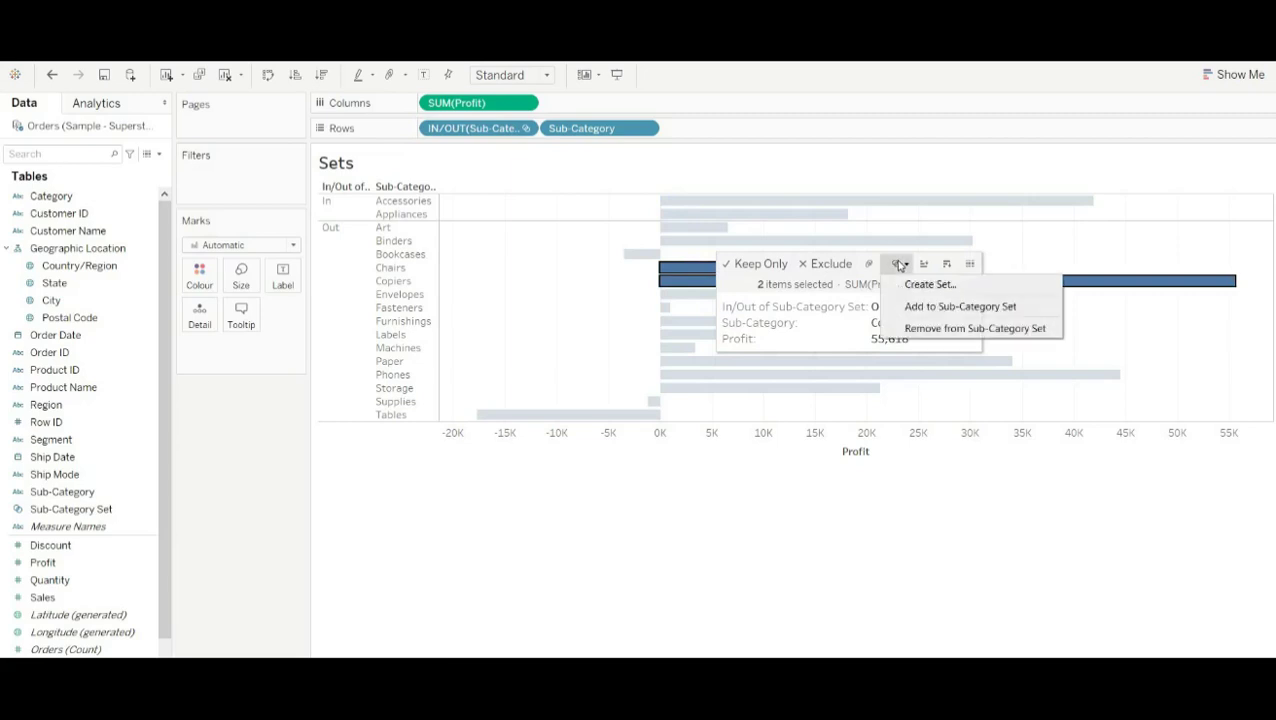
pyautogui.click(910, 284)
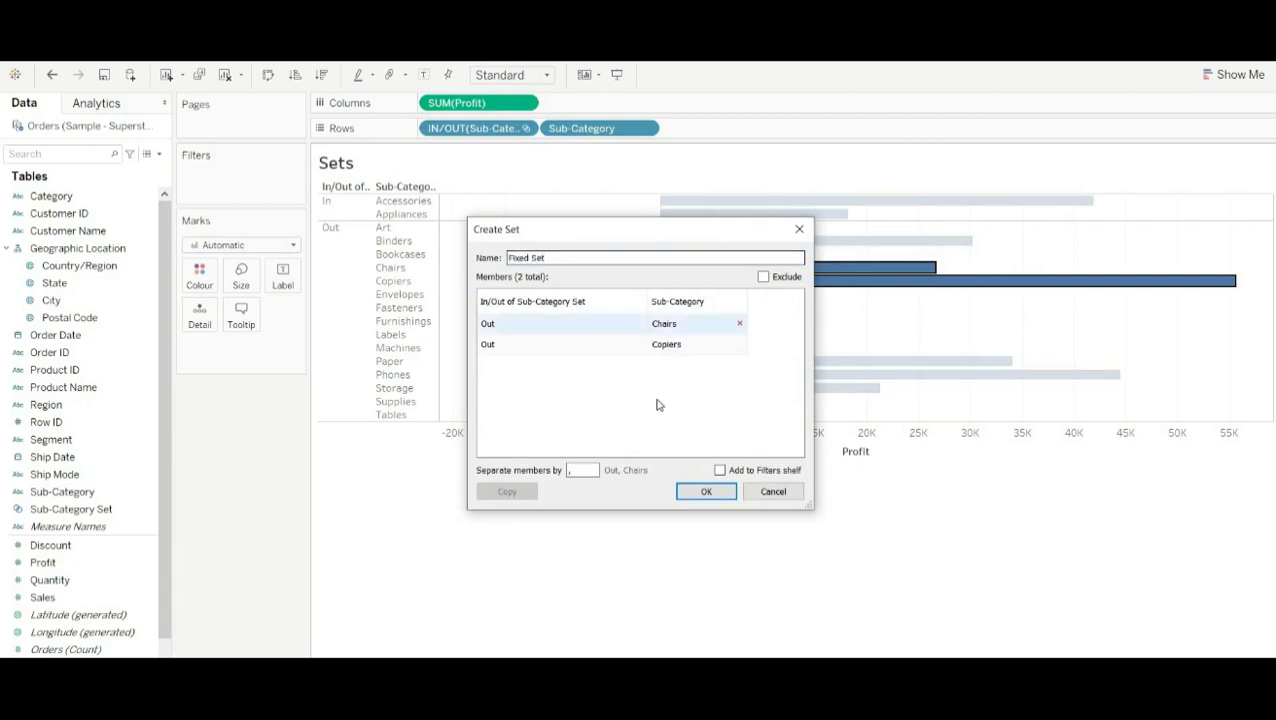
pyautogui.click(711, 492)
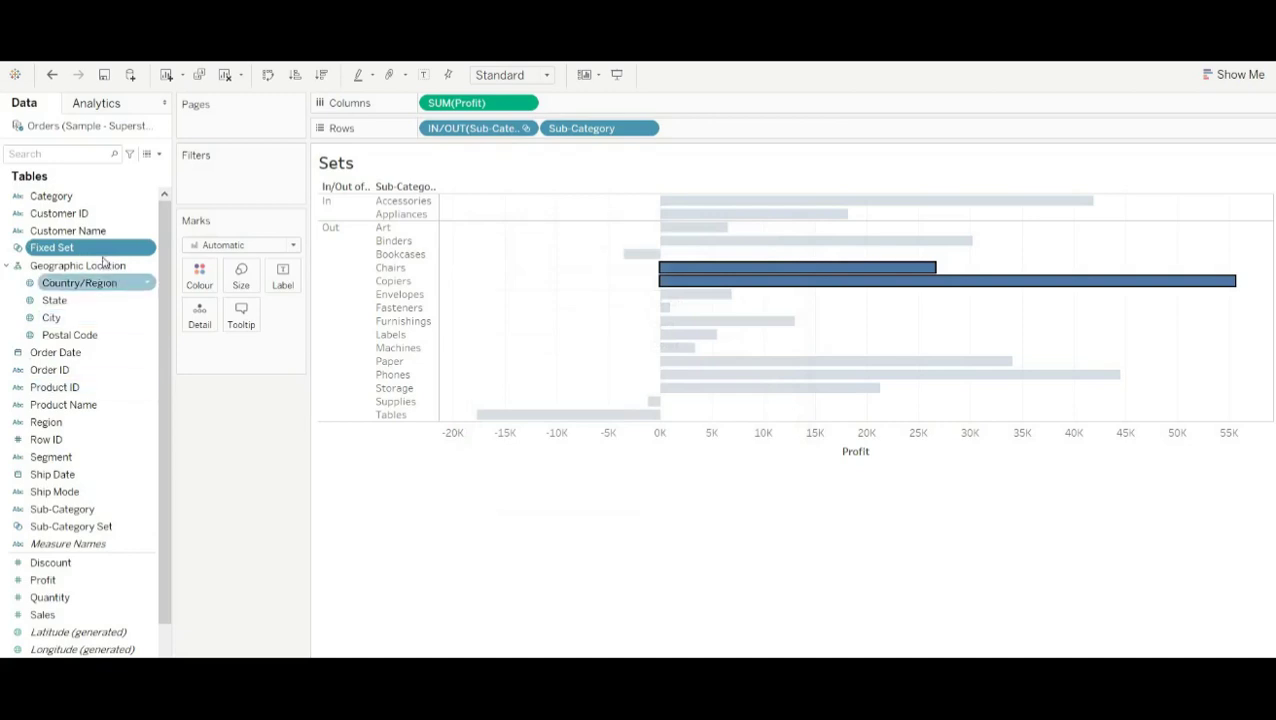
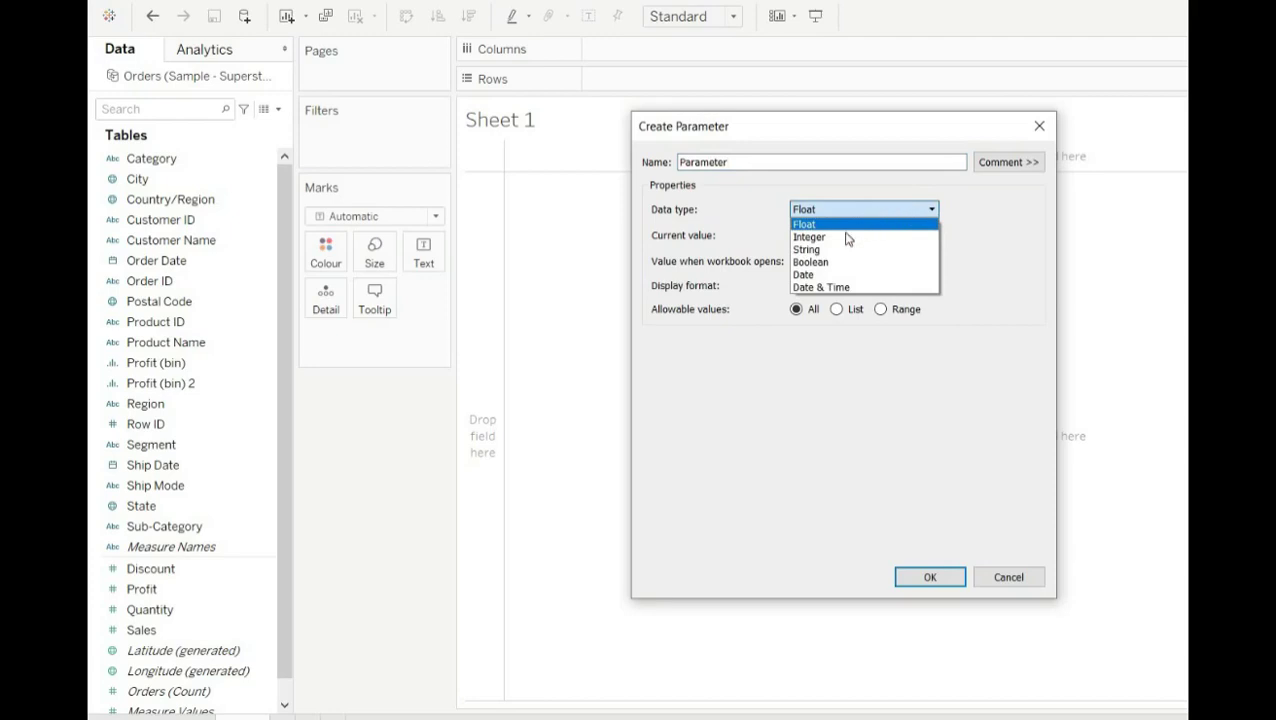
# - Set the new parameter's data type to Integer and its allowable values to List
pyautogui.click(828, 318)
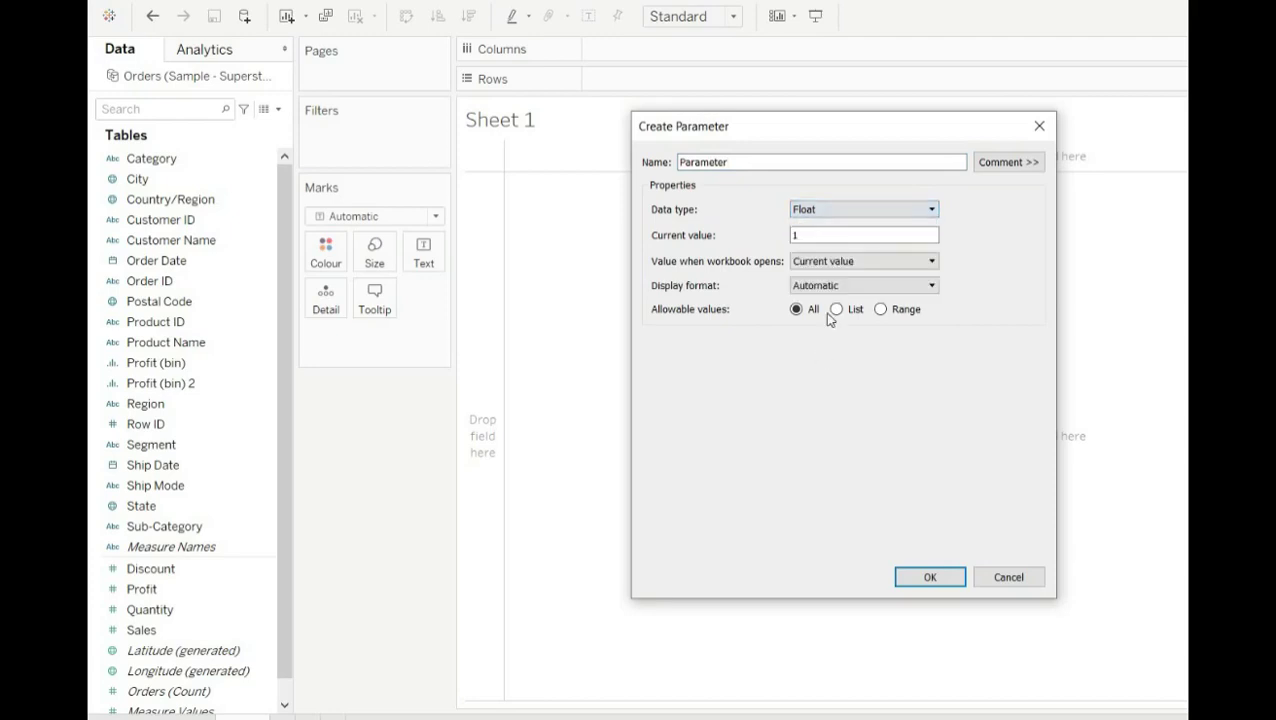
pyautogui.click(838, 210)
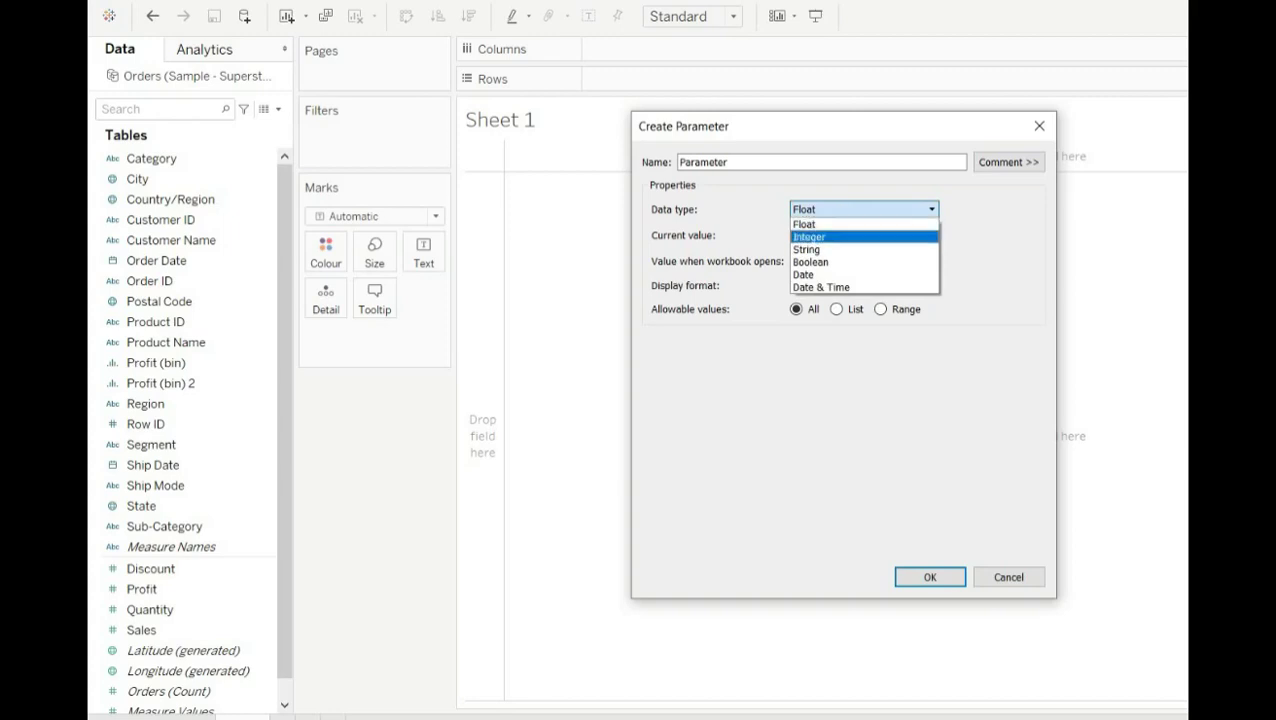
pyautogui.click(828, 238)
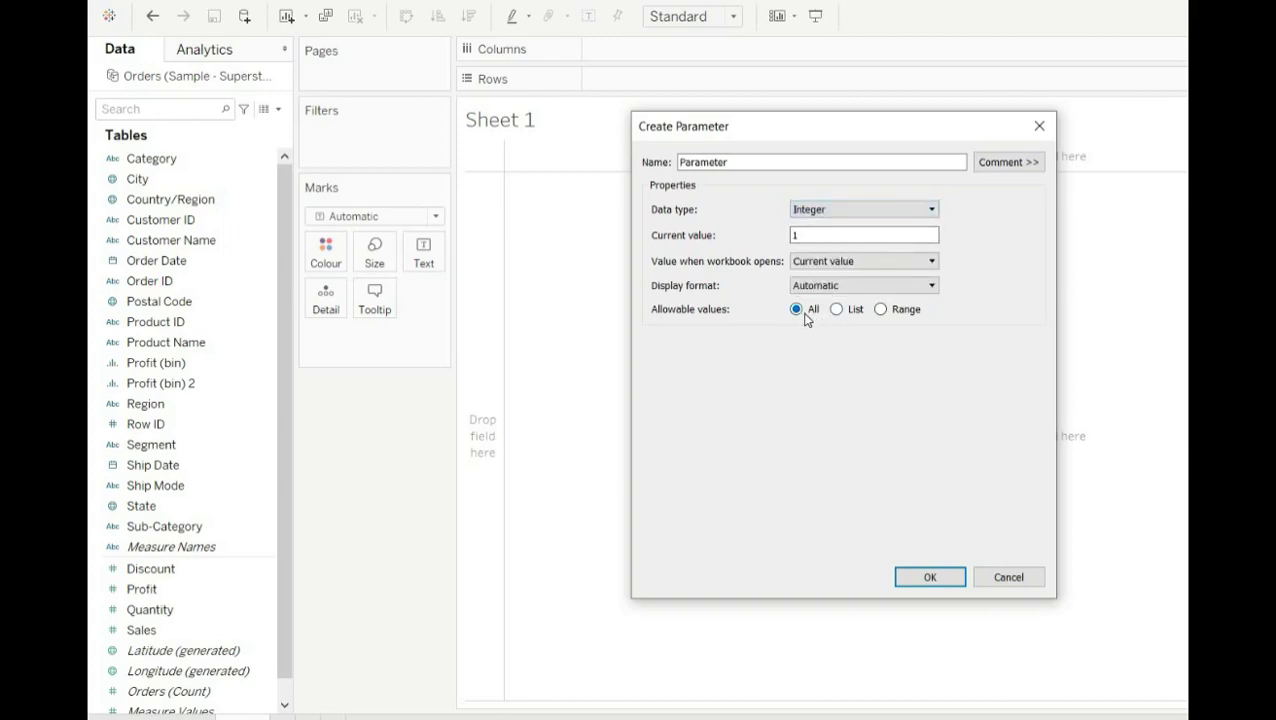
pyautogui.click(837, 310)
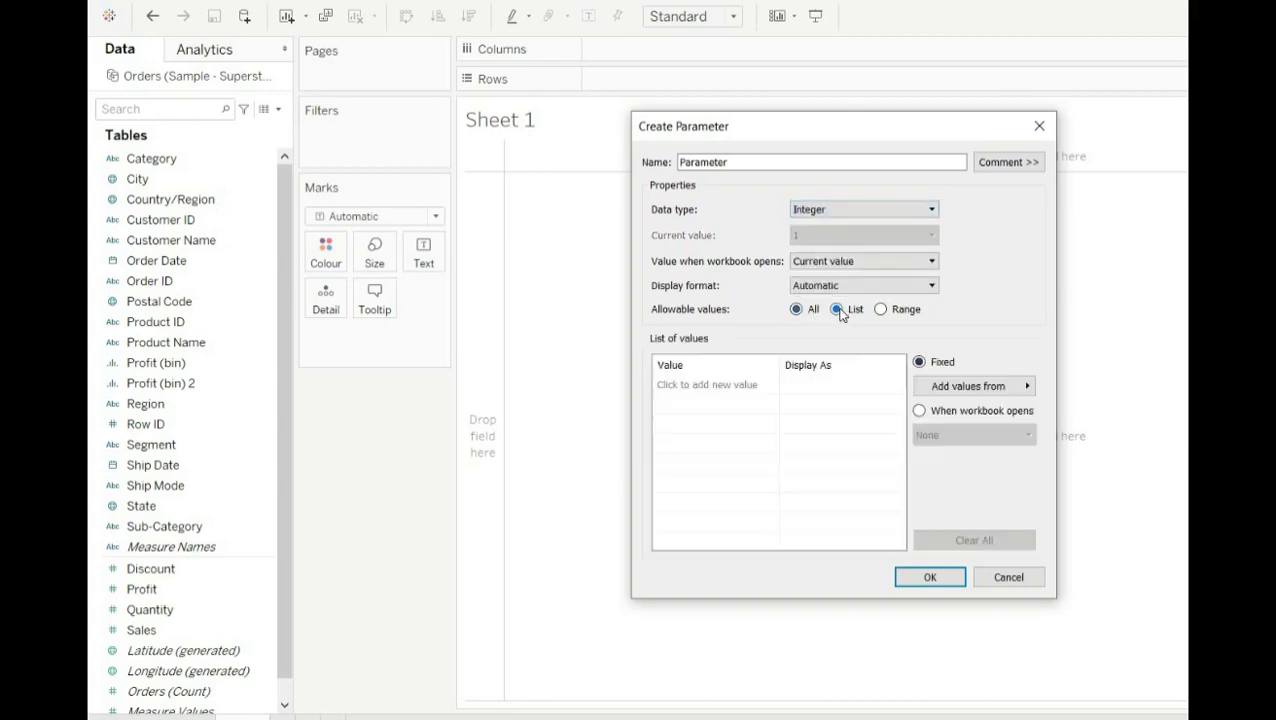
# - Enter 1, 3, 5, 7 and 9 as the parameter's list of values
pyautogui.click(744, 385)
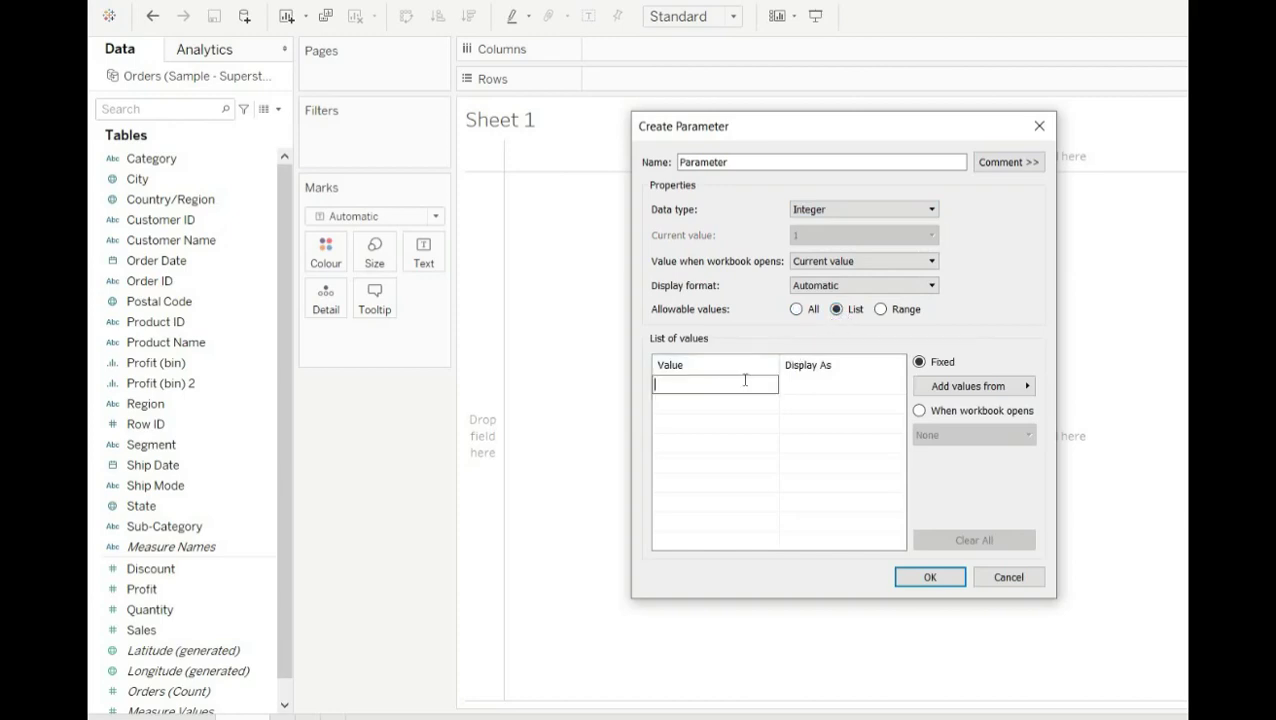
pyautogui.write('1')
pyautogui.press('Return')
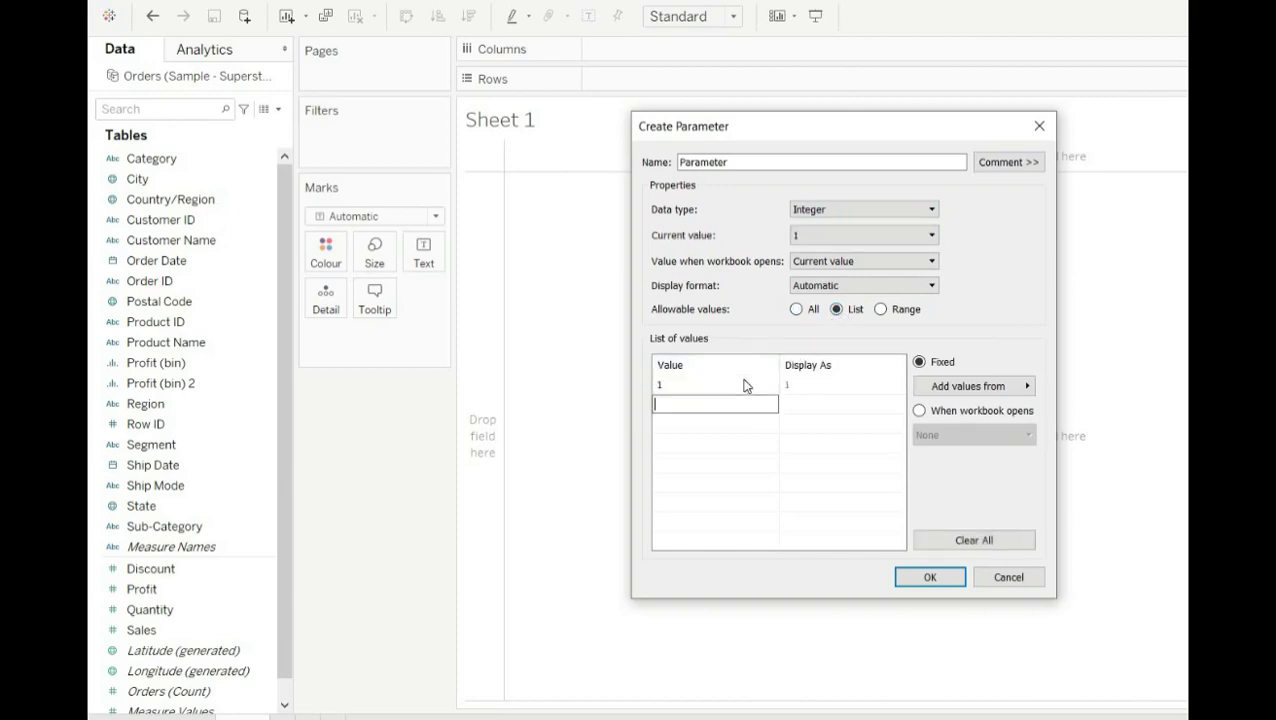
pyautogui.write('3')
pyautogui.press('Return')
pyautogui.write('5')
pyautogui.press('Return')
pyautogui.write('7')
pyautogui.press('Return')
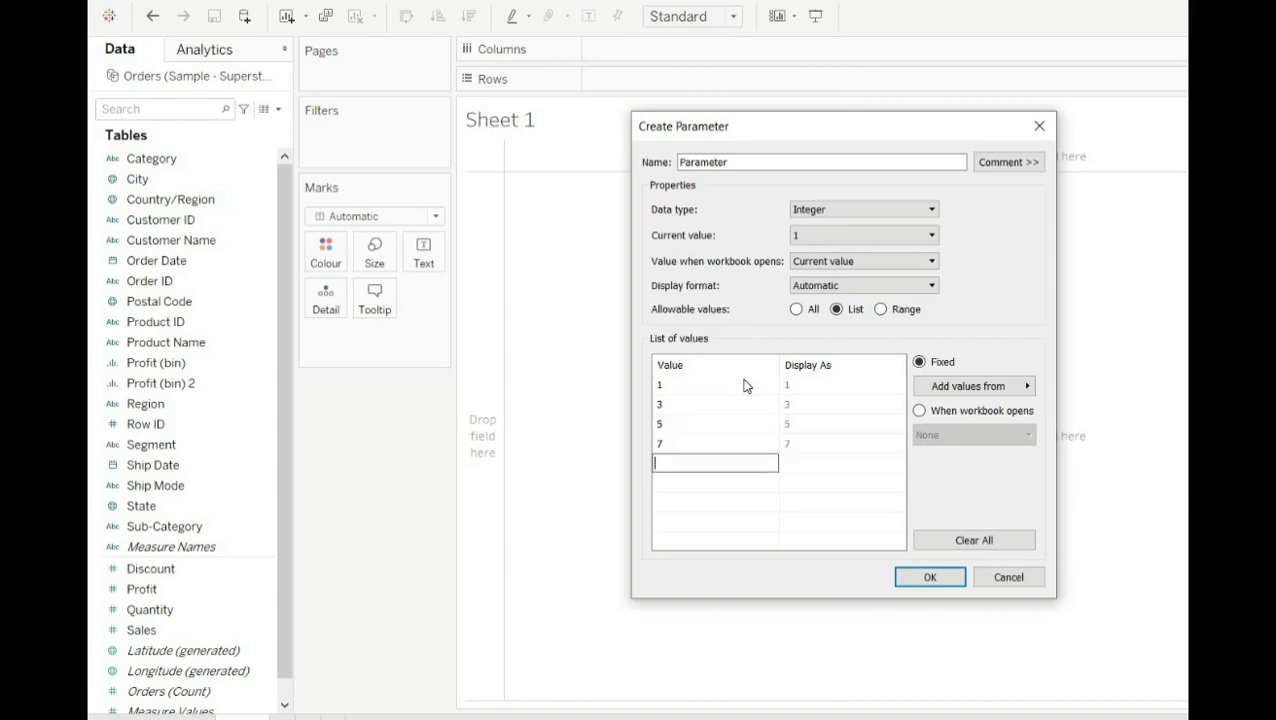
pyautogui.write('9')
# - Try Range for the parameter's allowable values, return to List and create the parameter
pyautogui.click(880, 309)
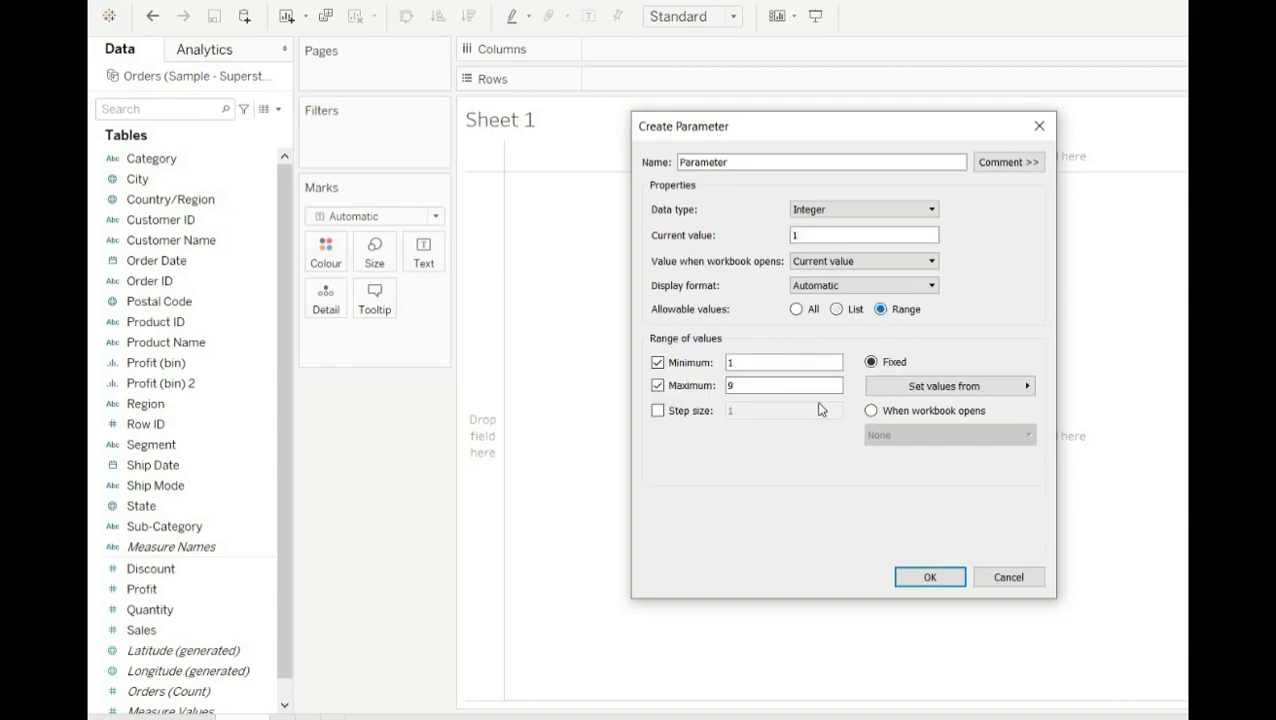
pyautogui.click(763, 361)
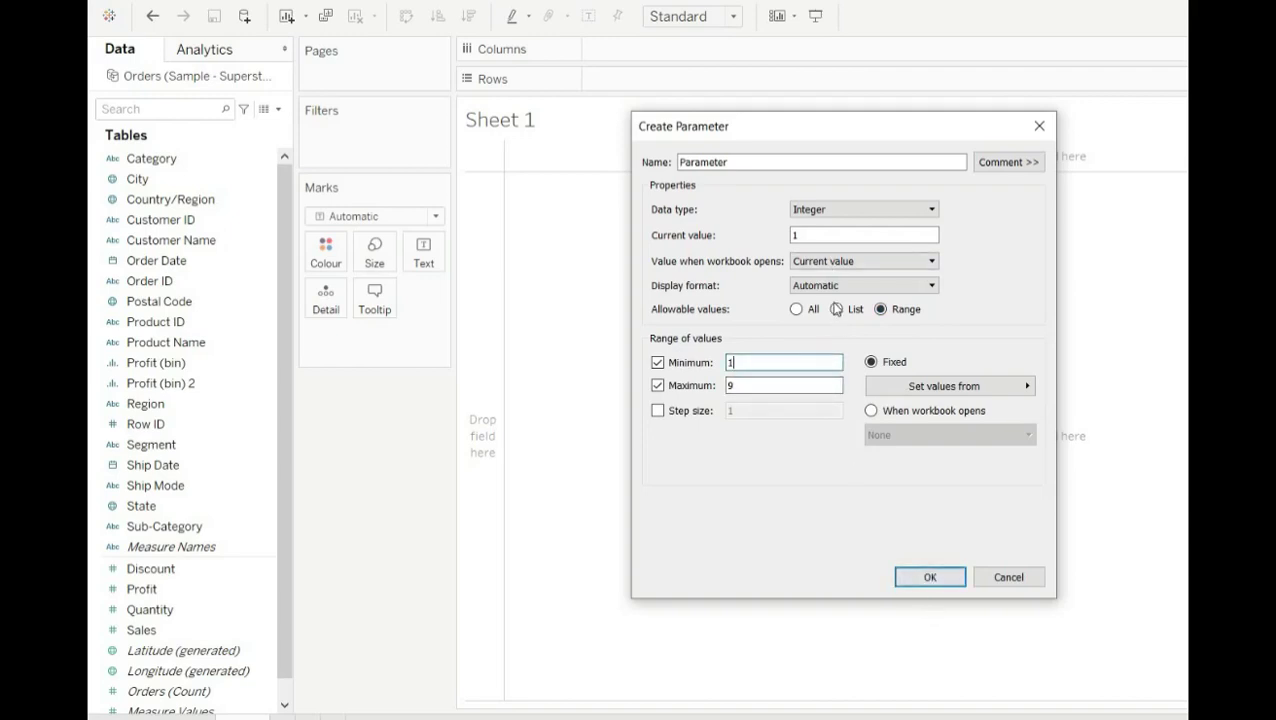
pyautogui.click(836, 309)
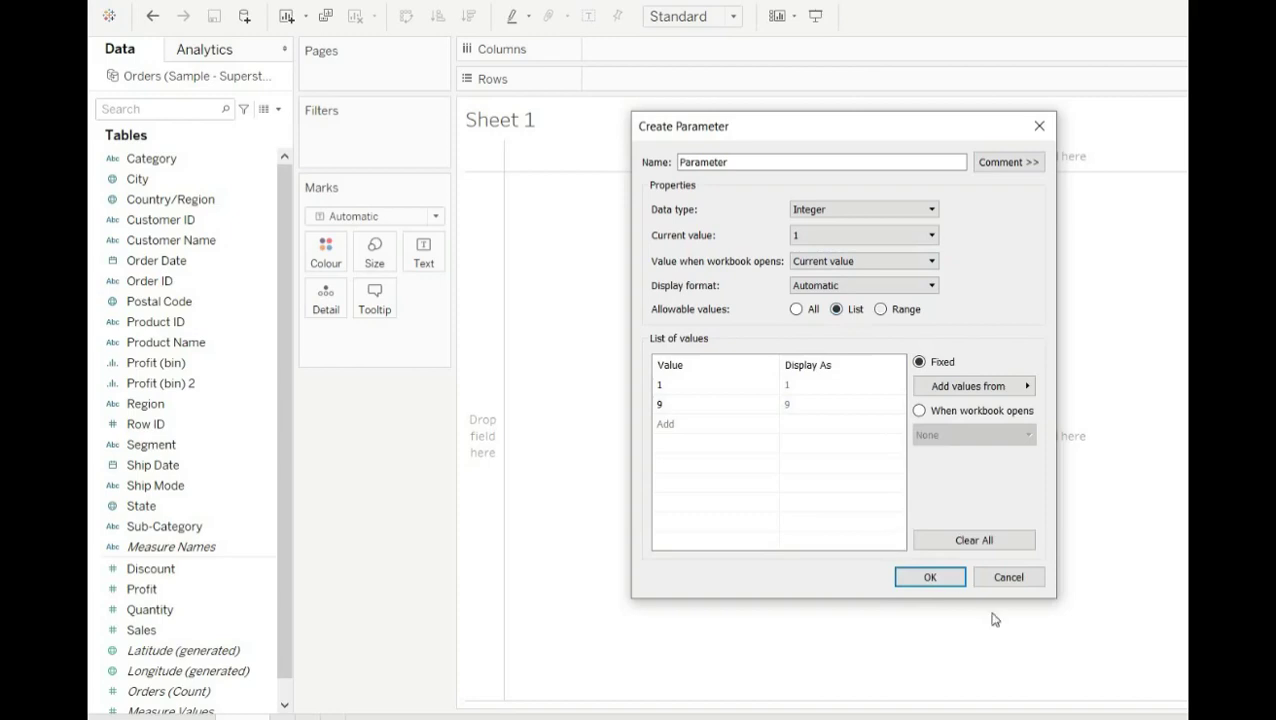
pyautogui.click(945, 579)
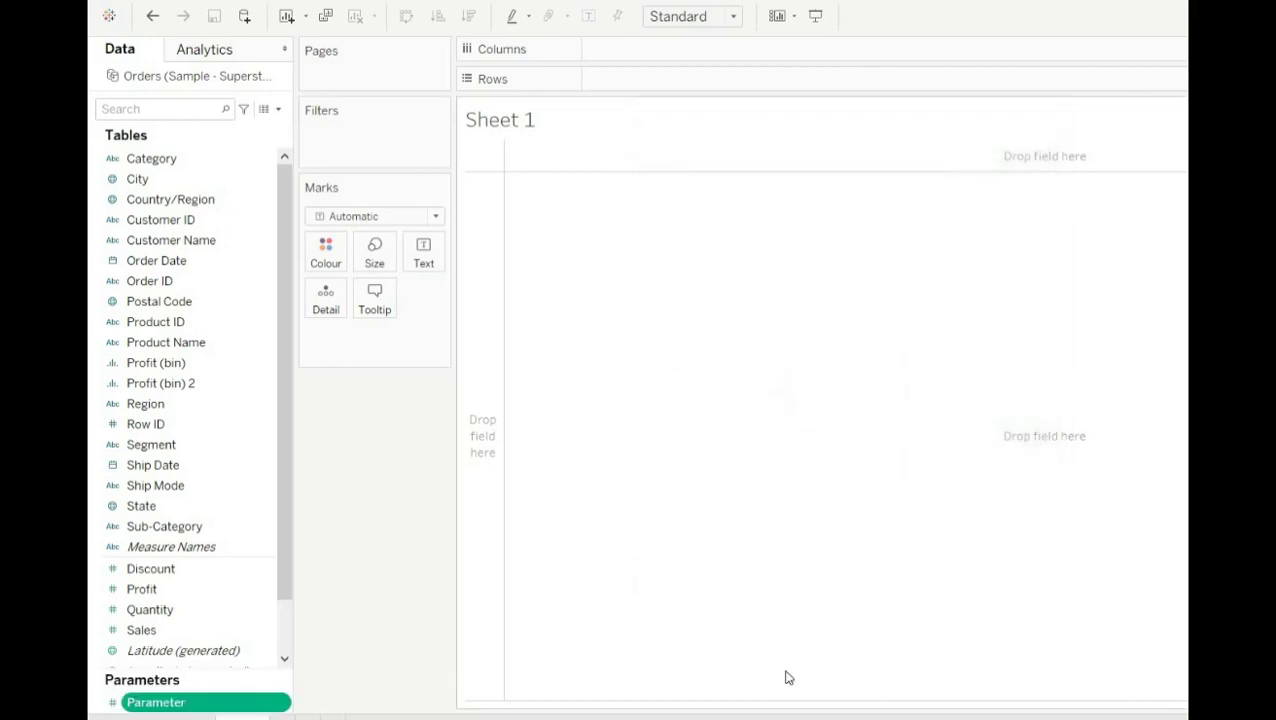